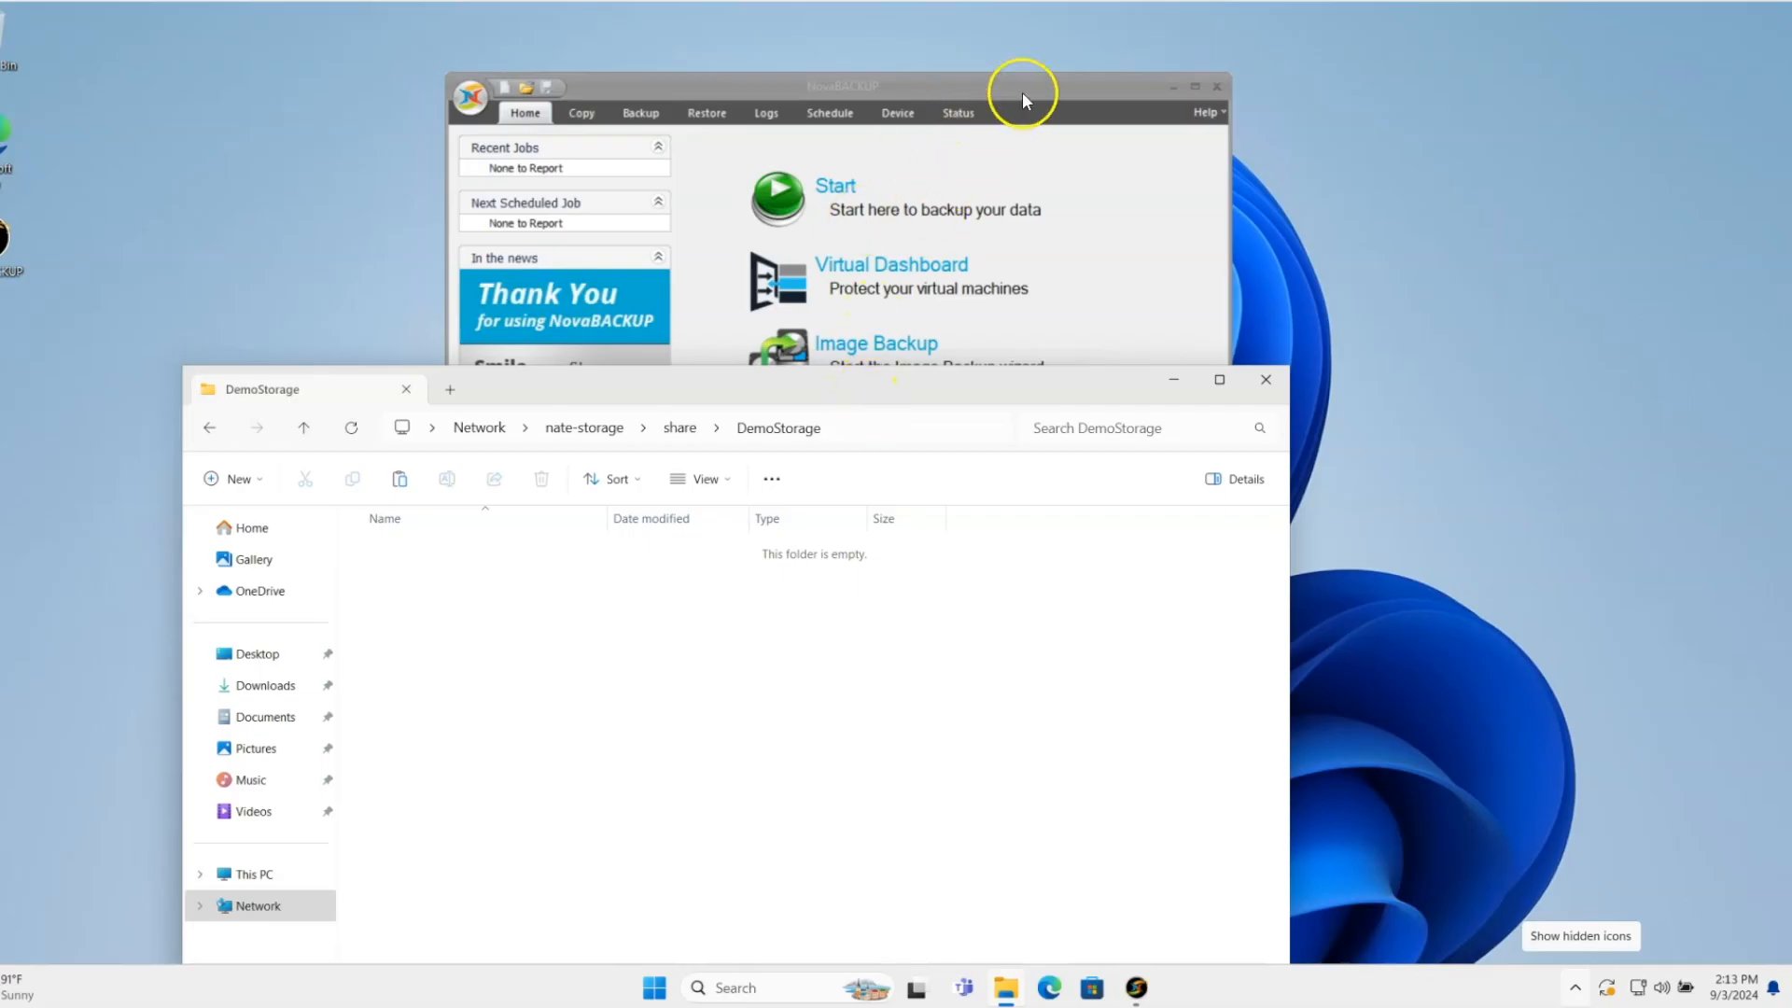
- Select the full \\nate-storage\share\DemoStorage path in the File Explorer address bar
click(896, 426)
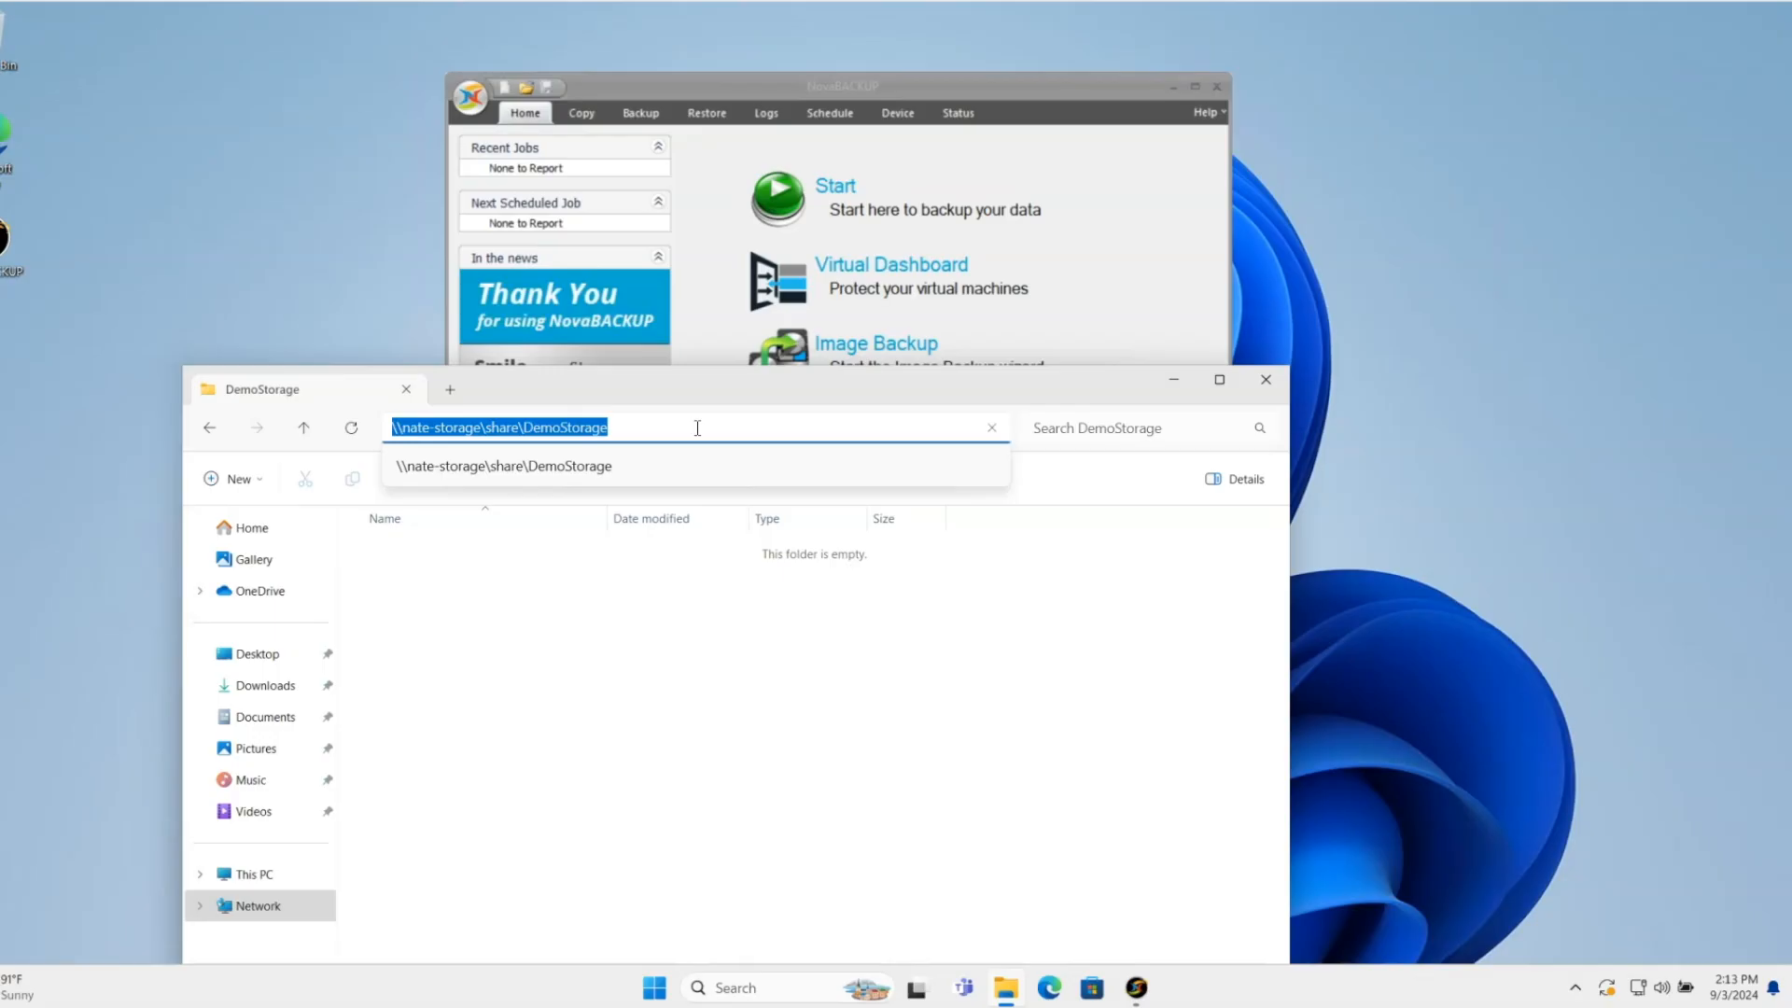
- In NovaBACKUP's Device tab, add a new device with Local Backup as its type
click(947, 89)
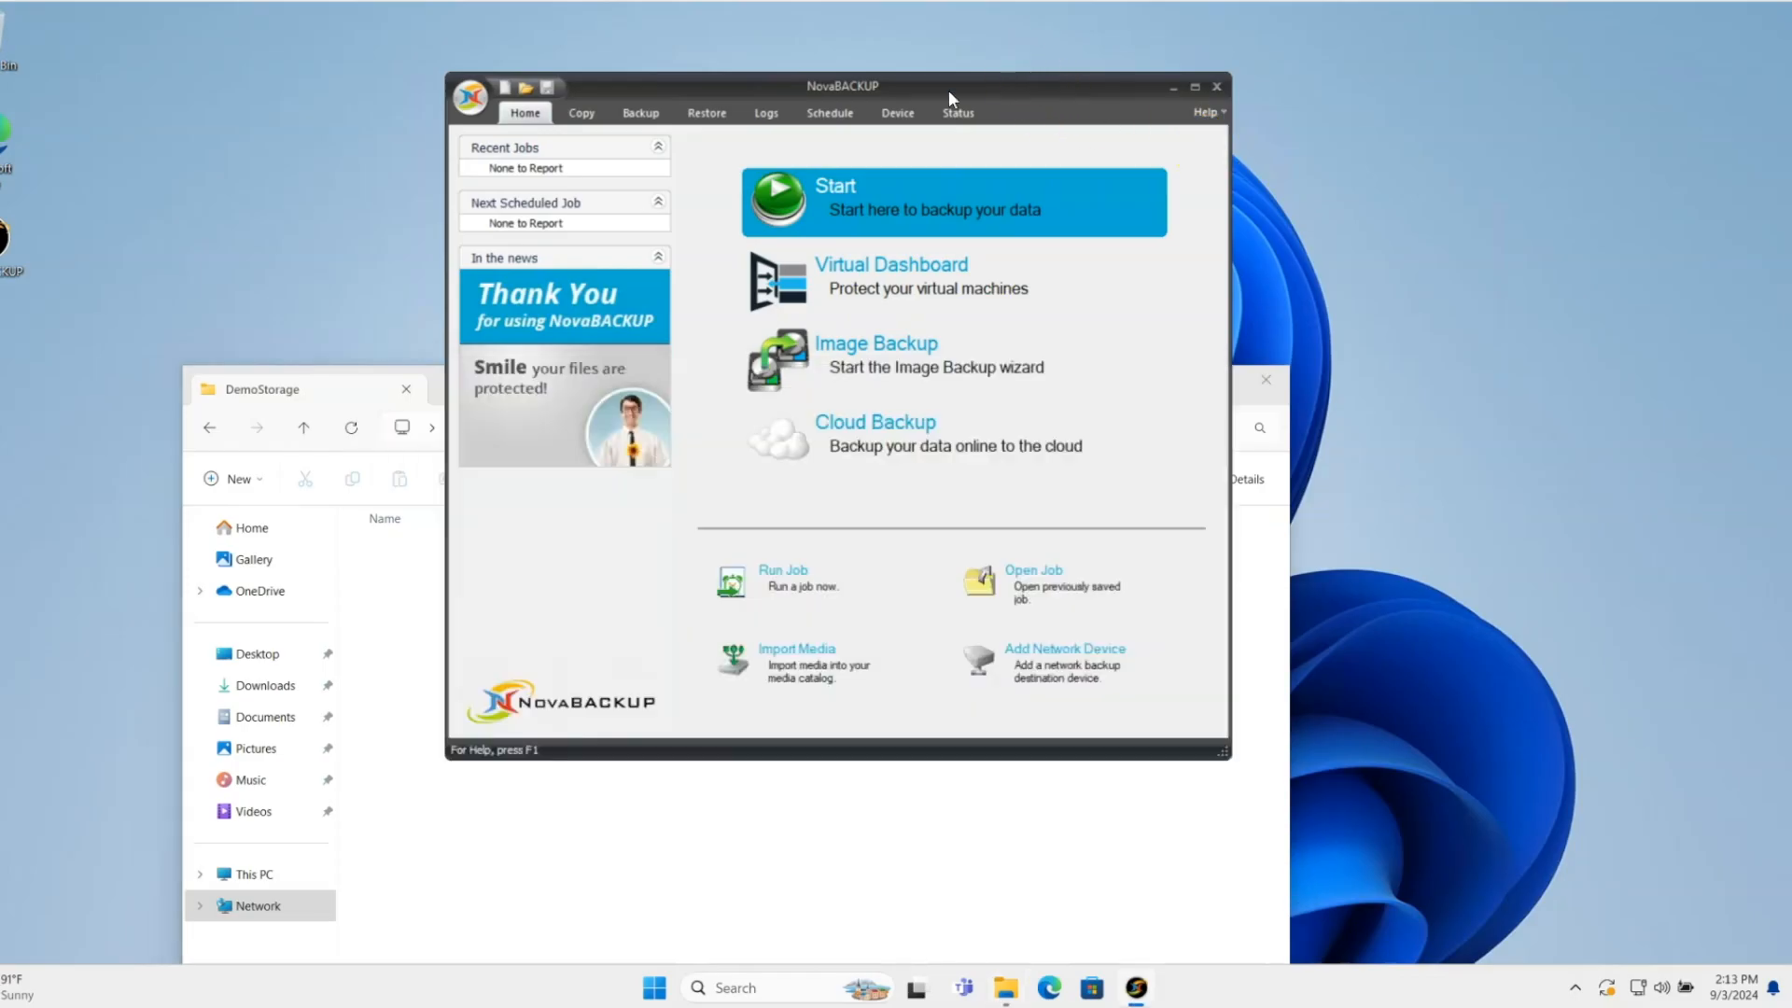
click(892, 115)
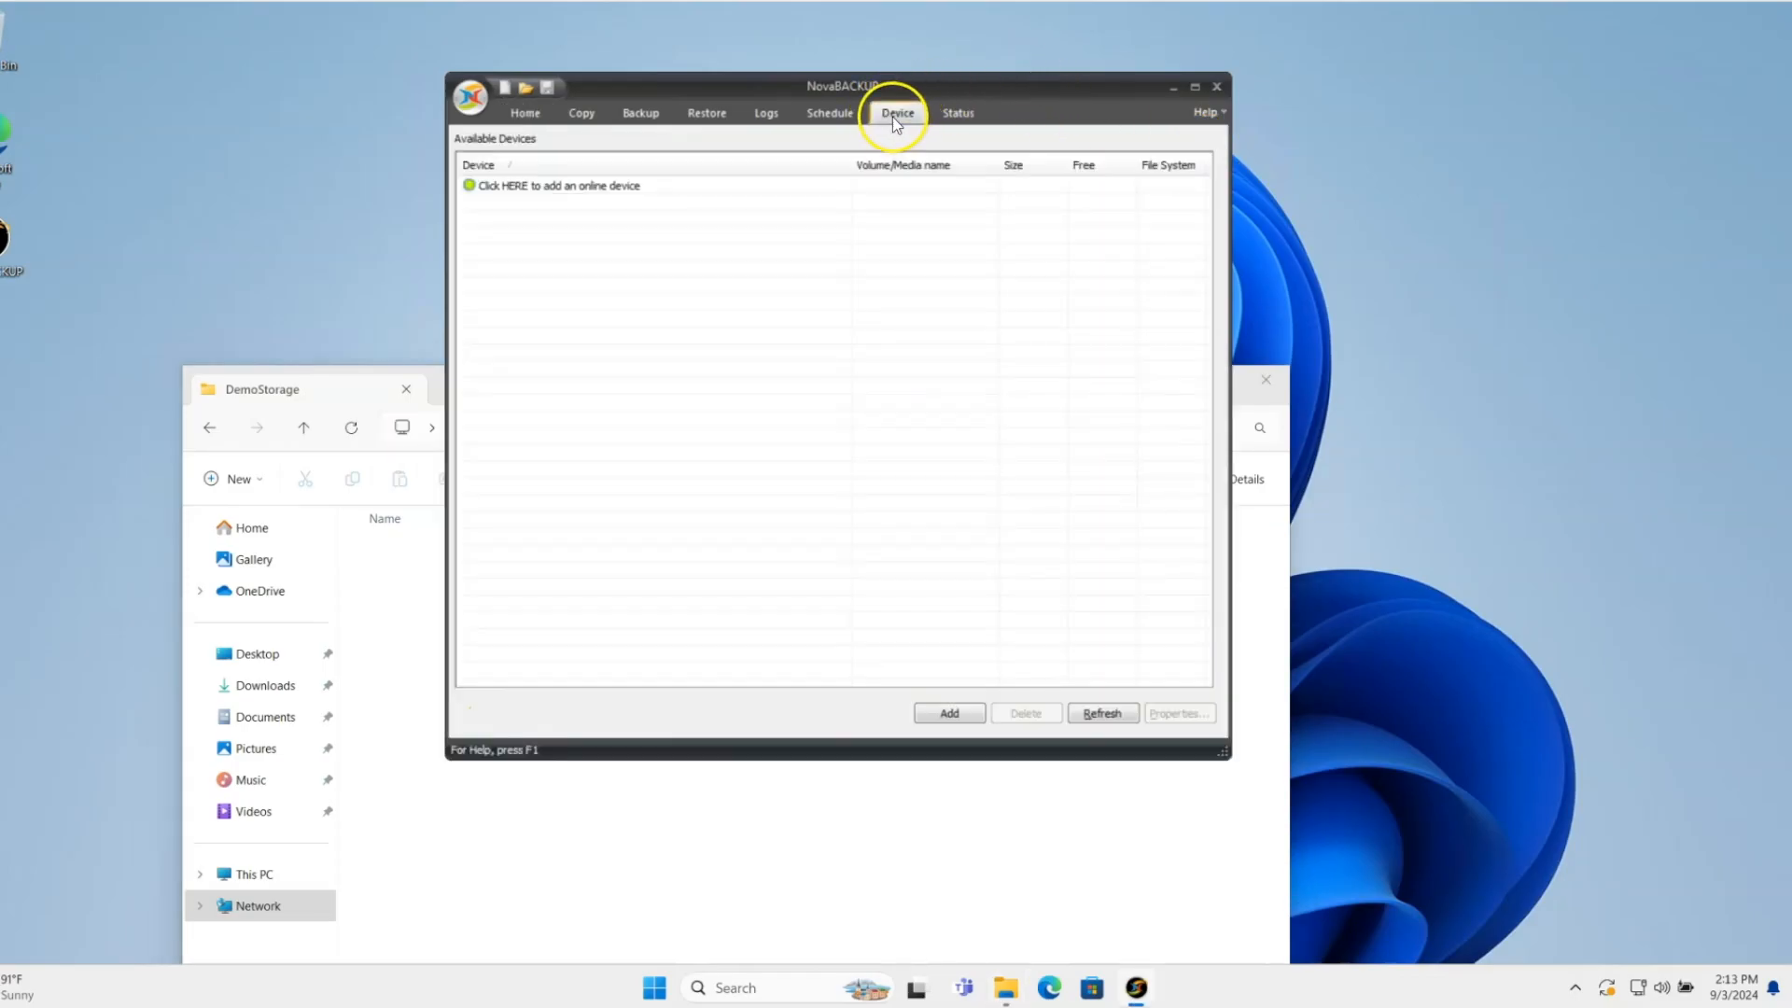
click(948, 717)
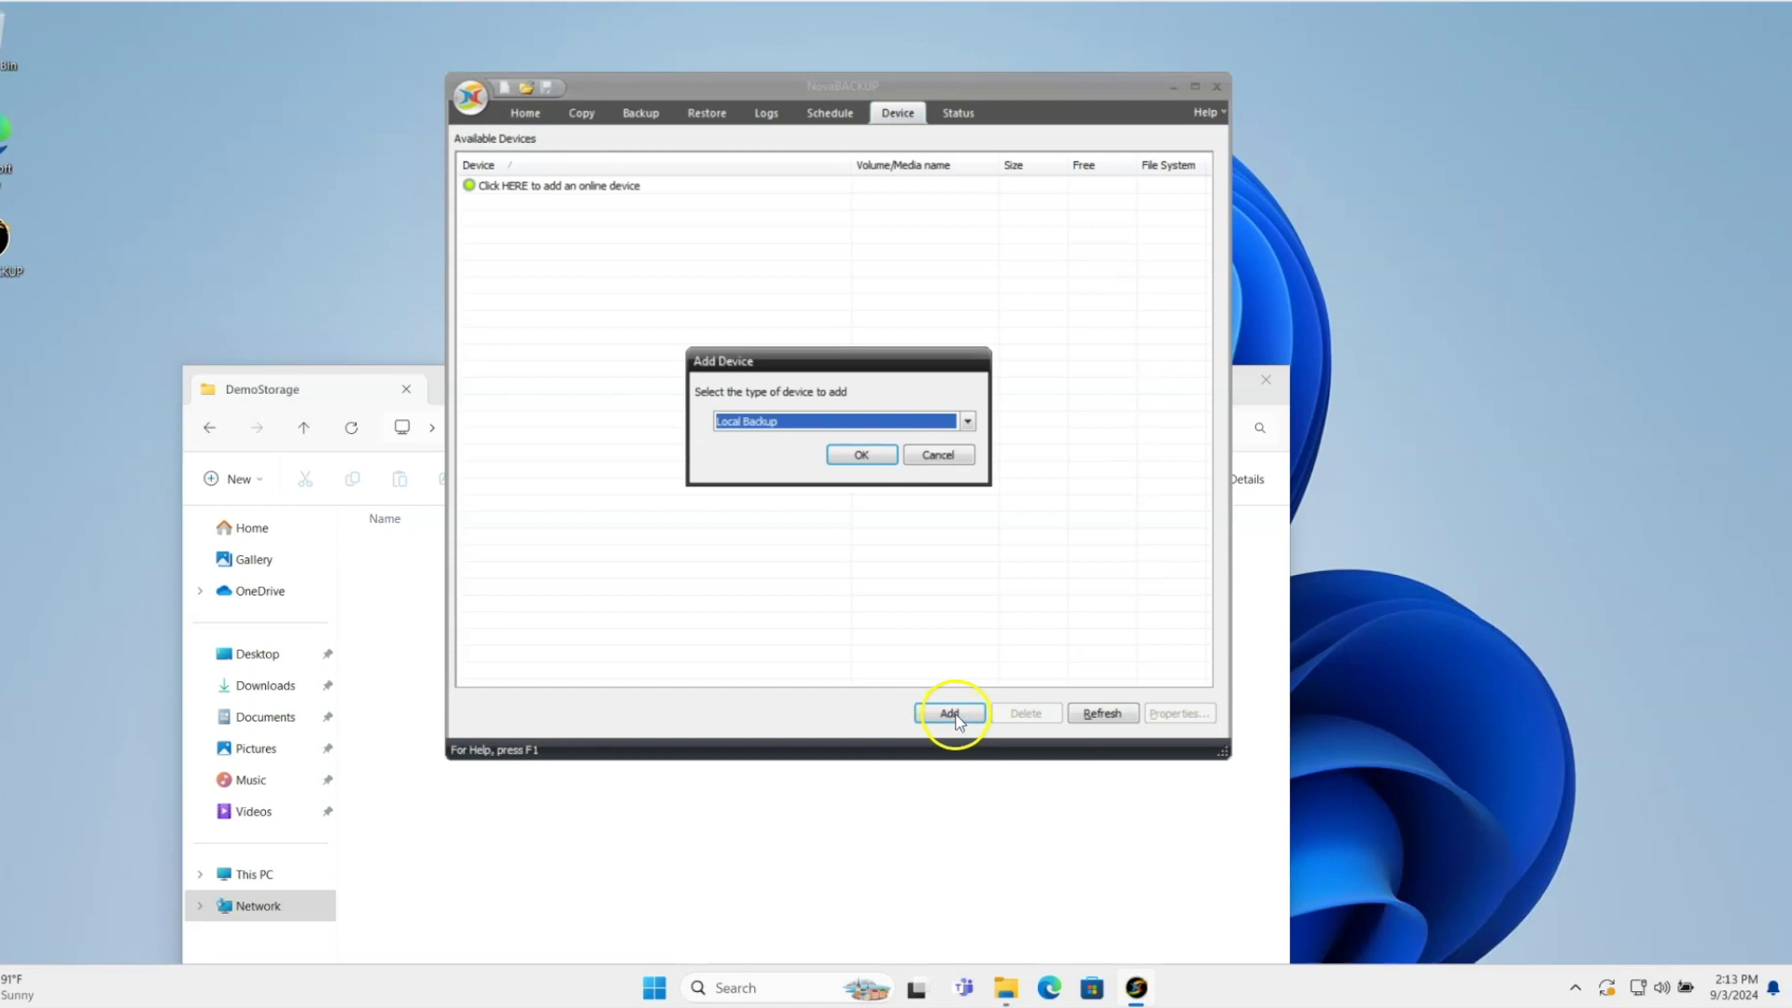
click(925, 426)
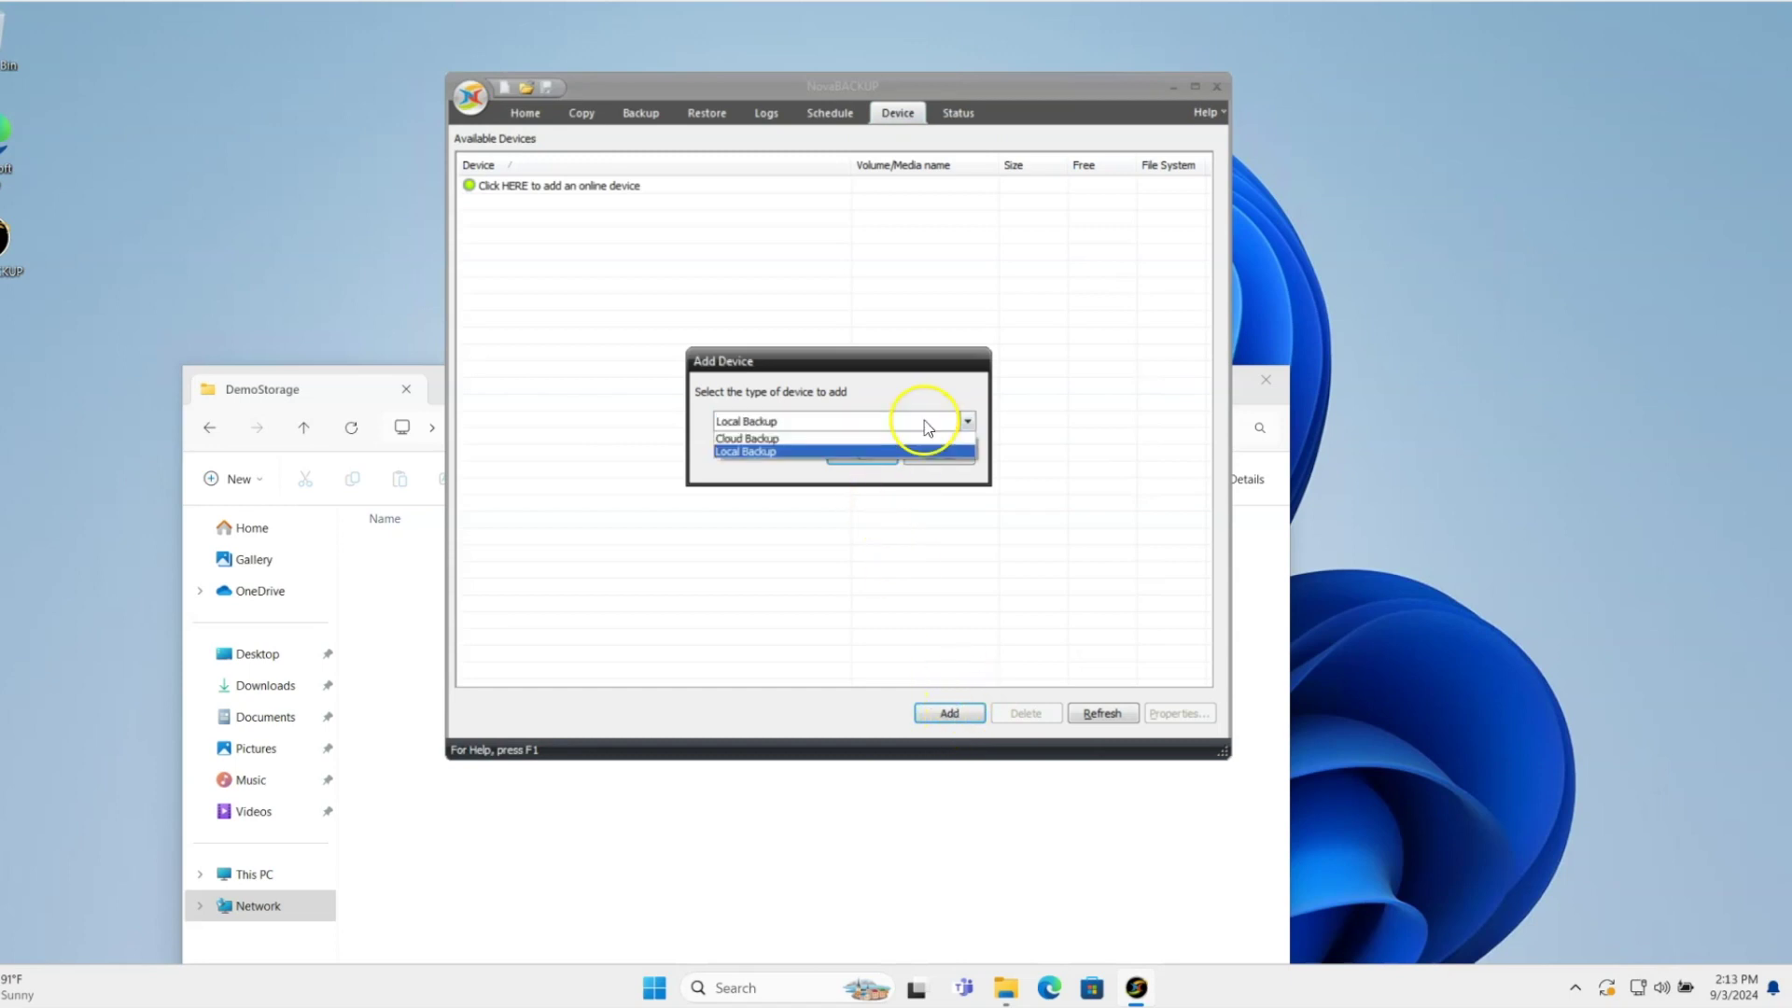
click(829, 454)
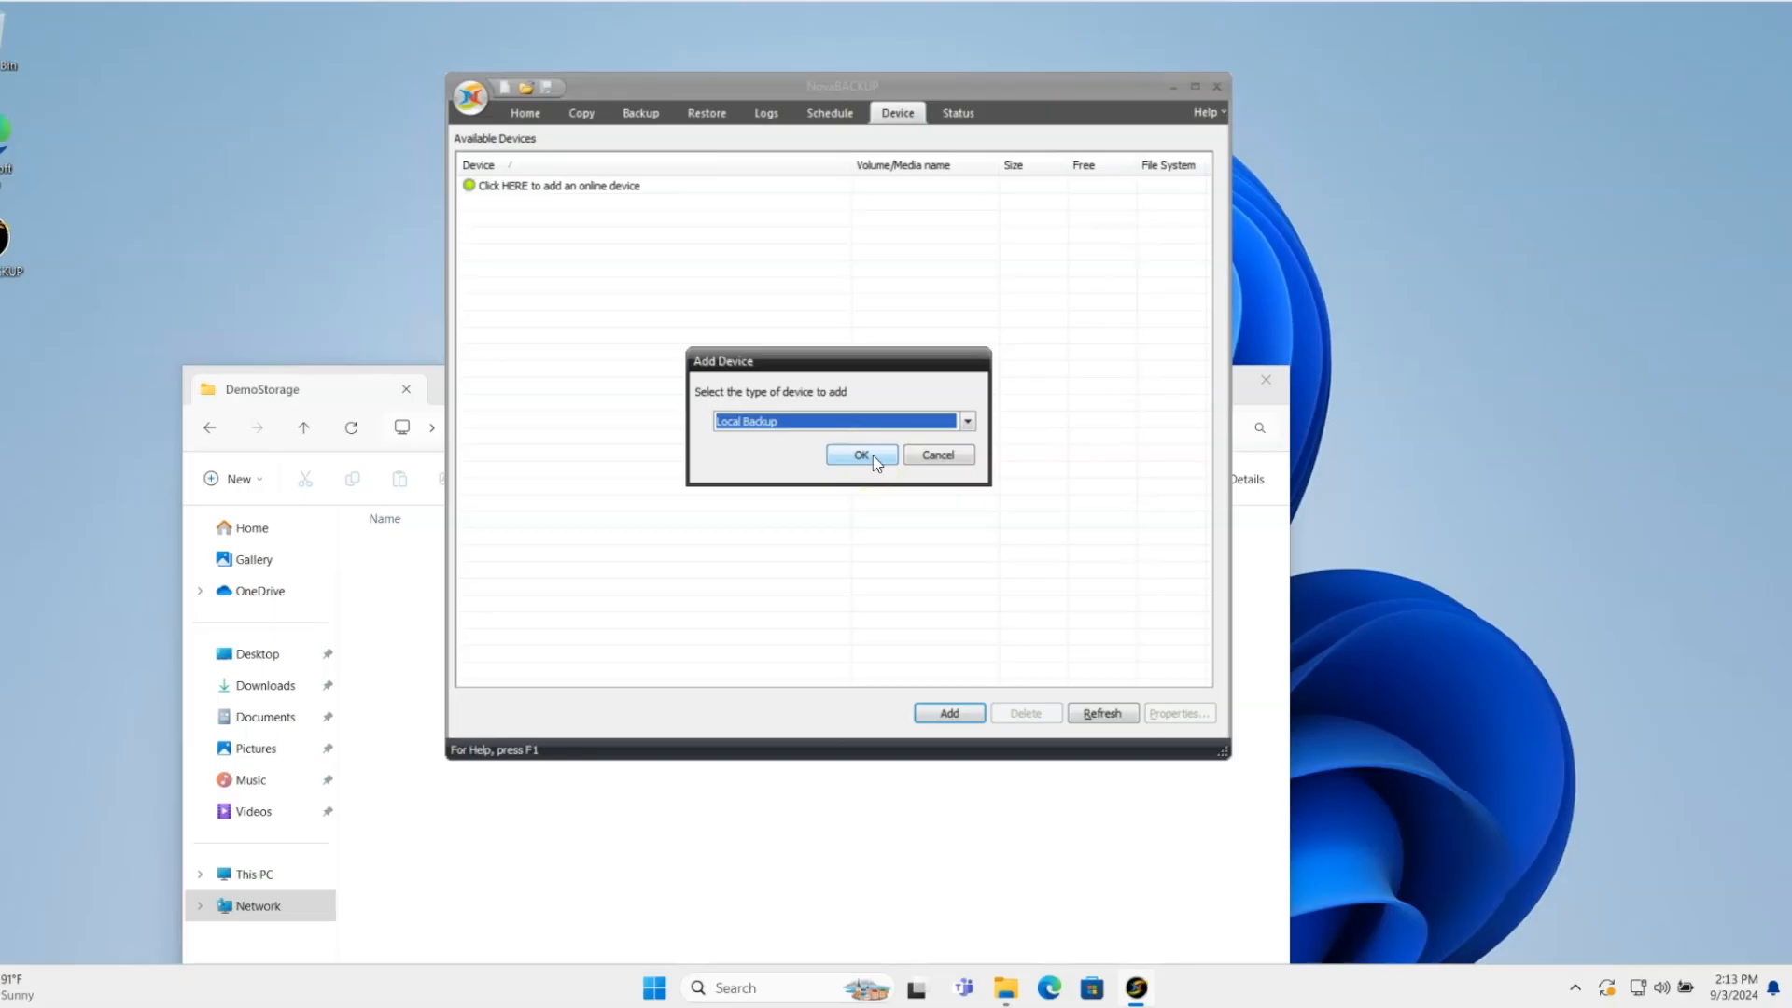
- Name the device Demo Nas and paste \\nate-storage\share\DemoStorage as its folder path
click(871, 455)
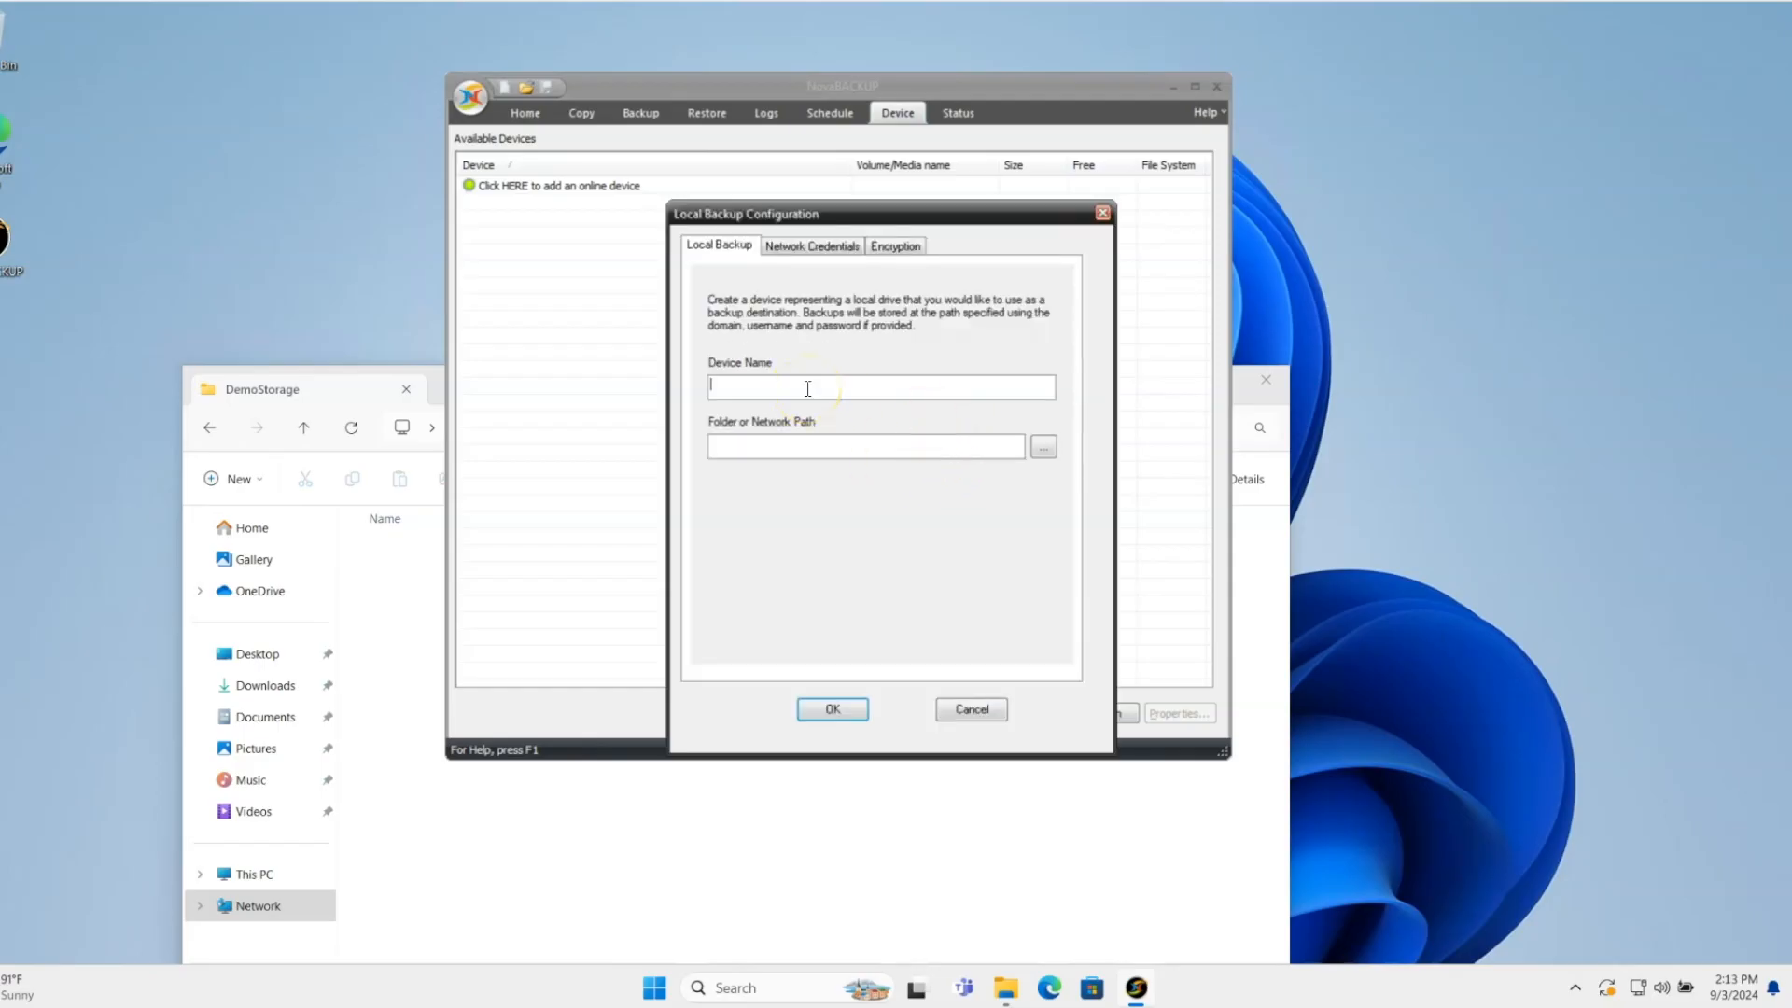
text(Demo Nas)
text( Stor)
key(BackSpace)
key(BackSpace)
key(BackSpace)
click(840, 446)
text(\\nate-storage\share\DemoStorage)
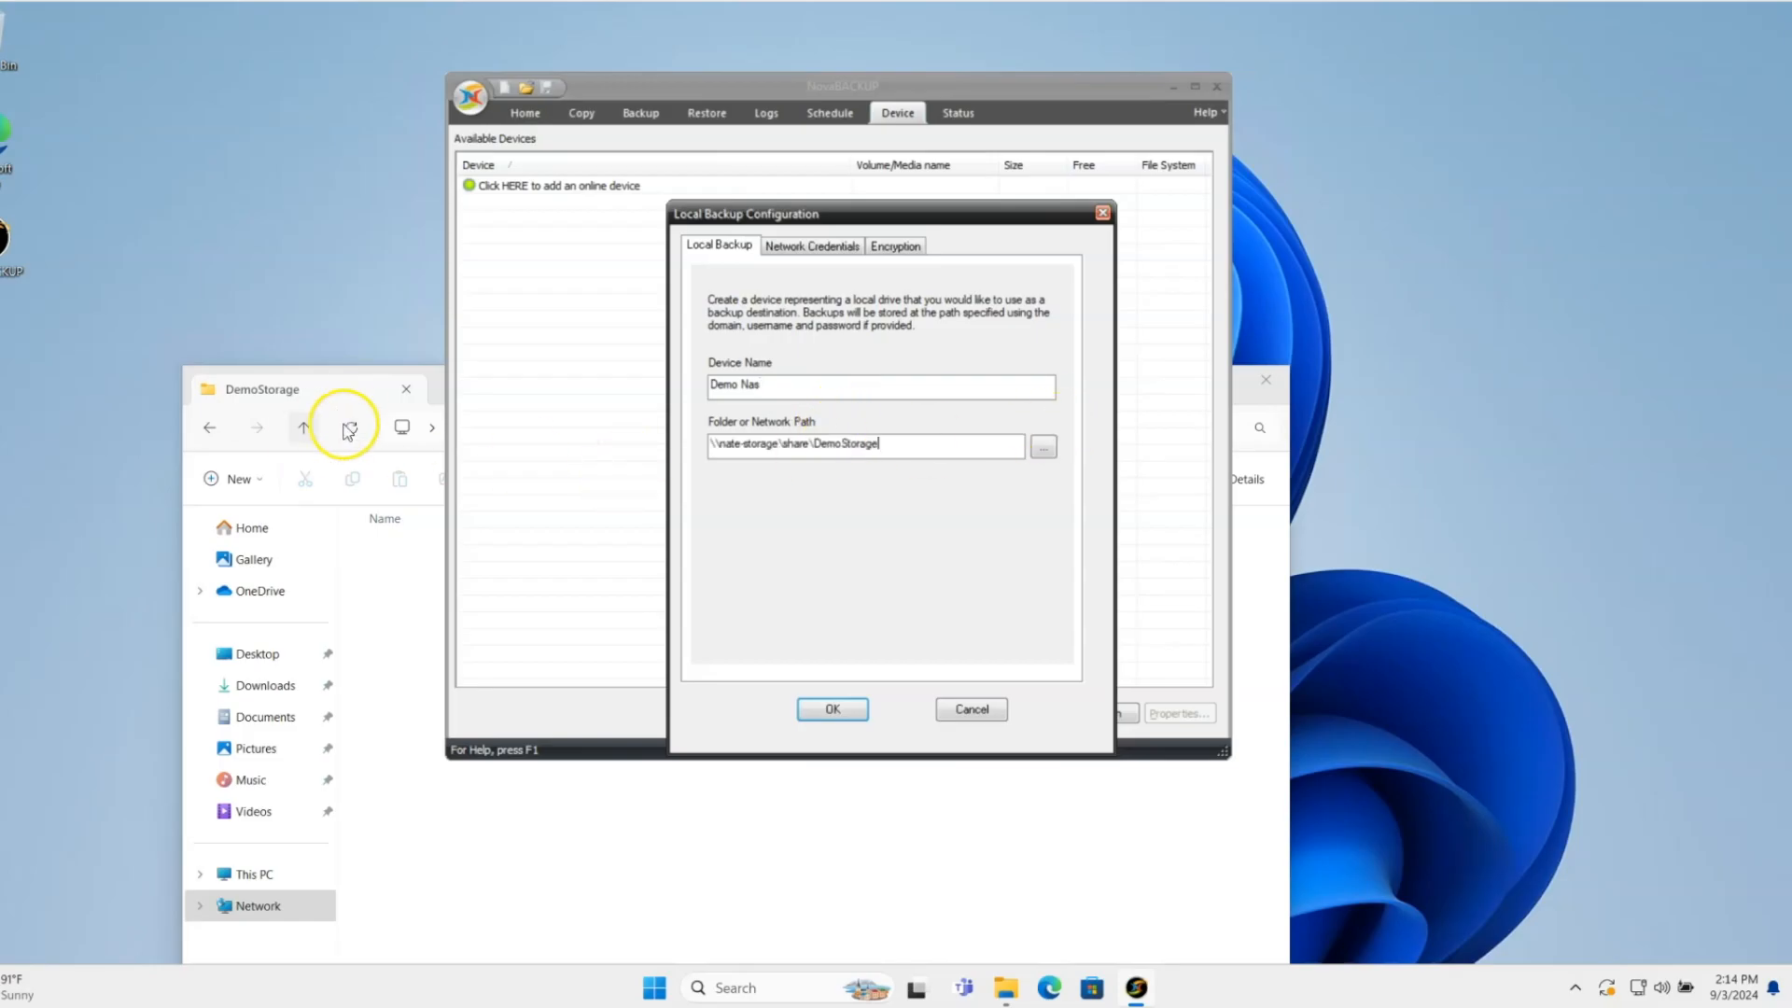
click(329, 392)
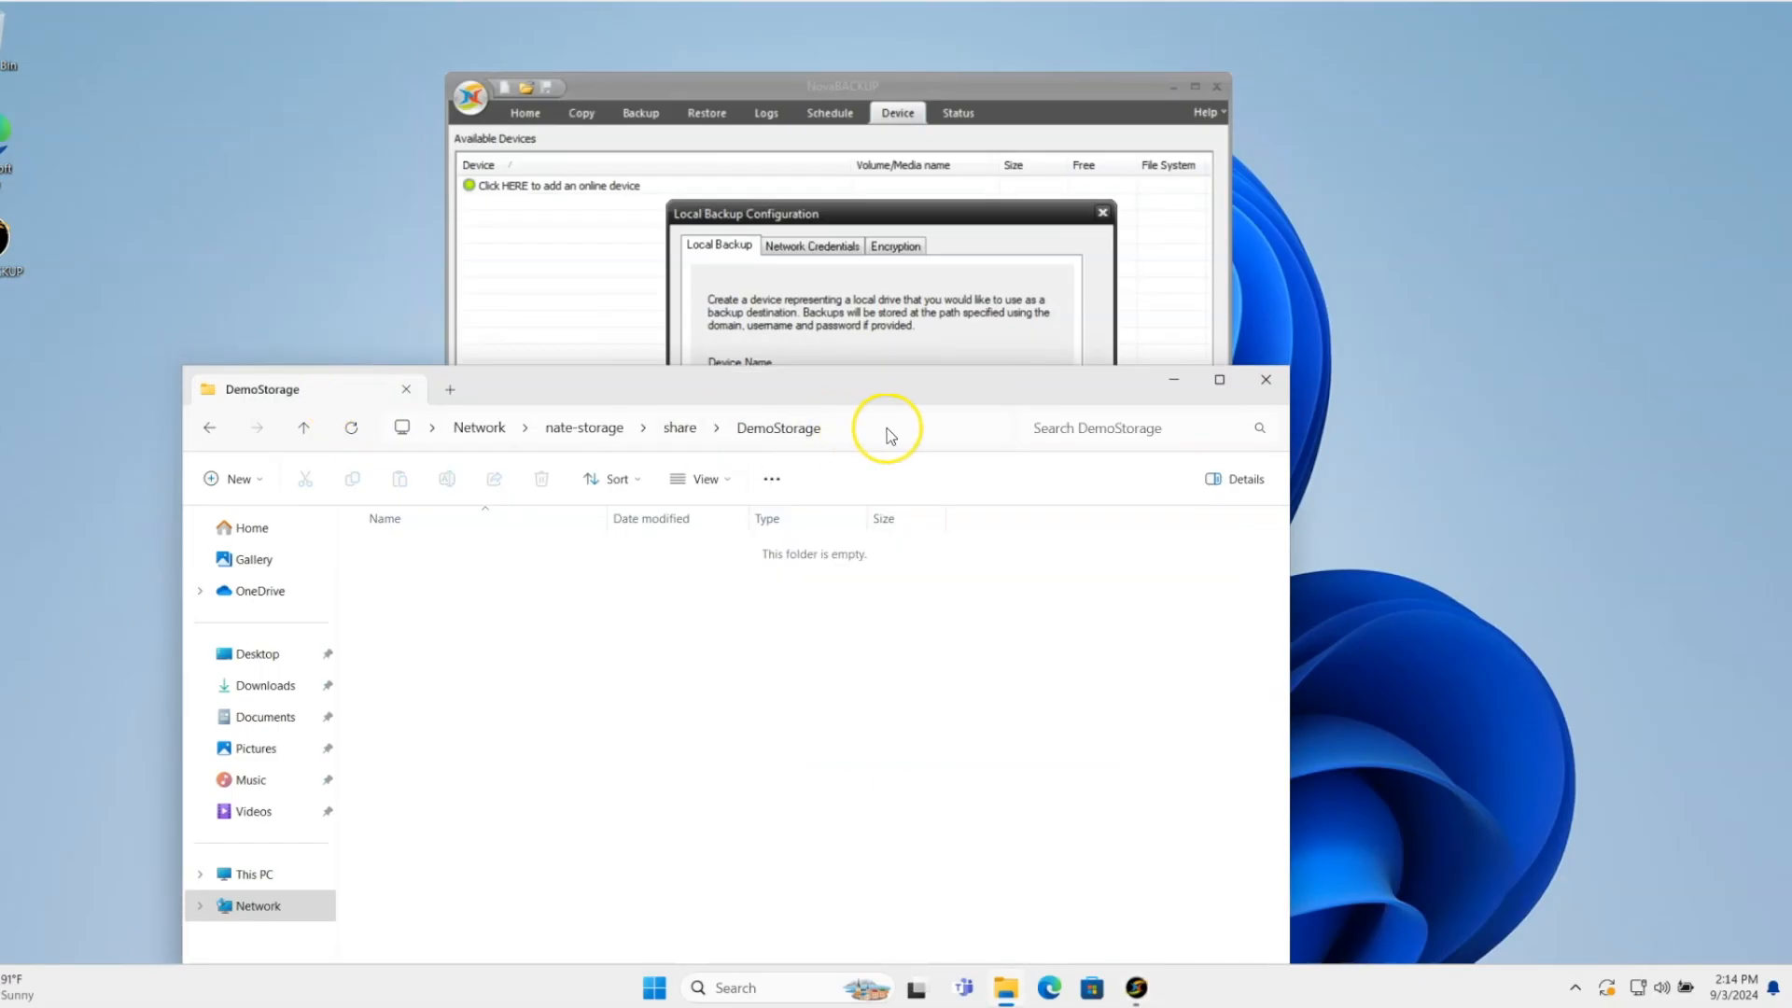
click(882, 426)
click(1023, 280)
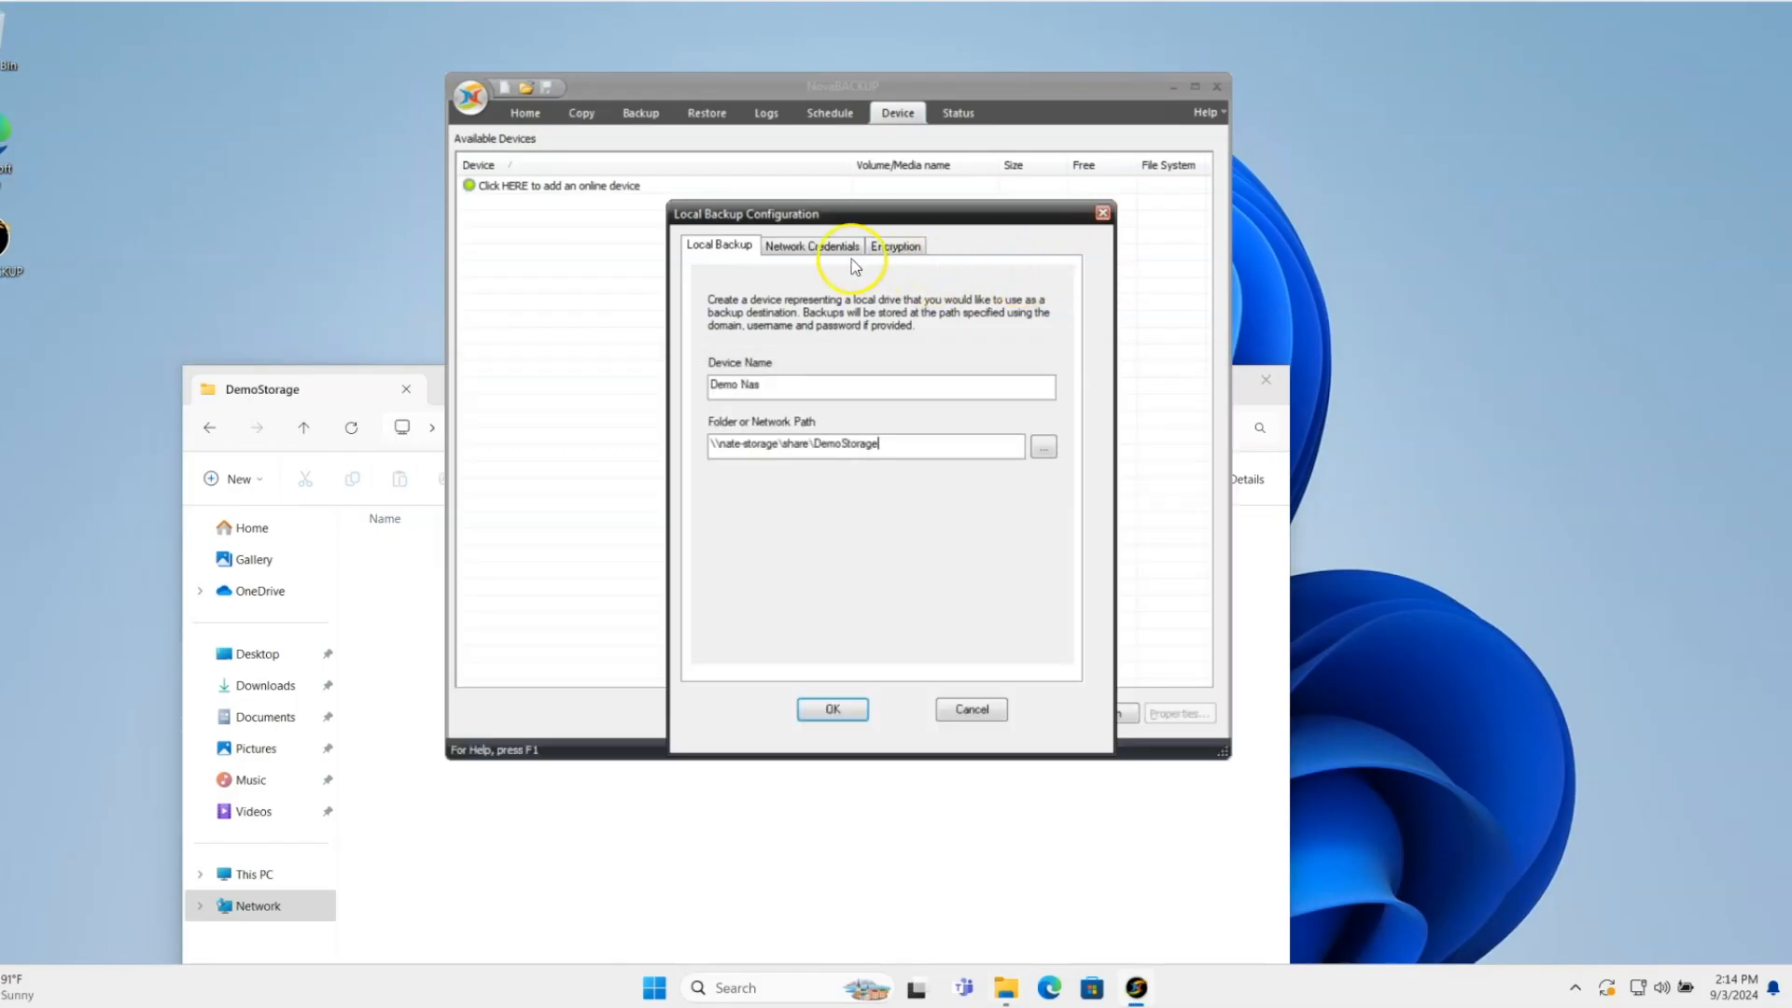
- Enter Administrator and the password as network credentials and confirm the Demo Nas device
click(812, 246)
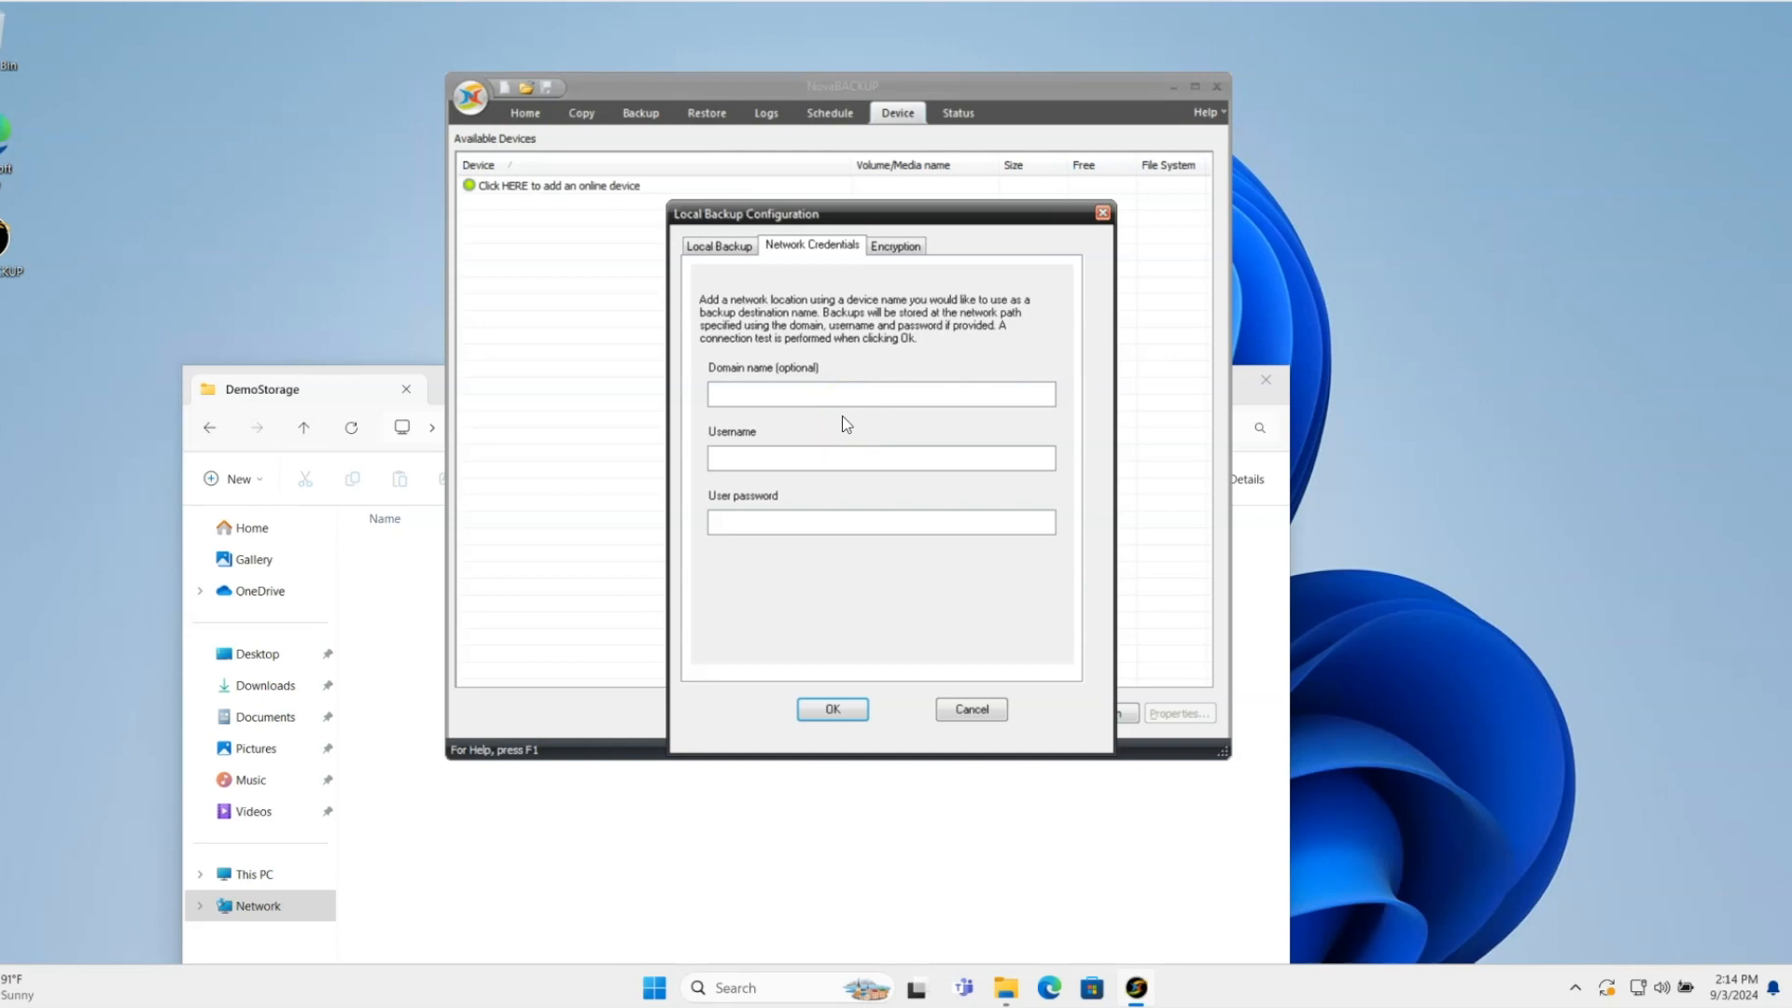
click(888, 463)
text(Adminis)
text(rator)
key(Tab)
text(•••••••••••)
click(832, 708)
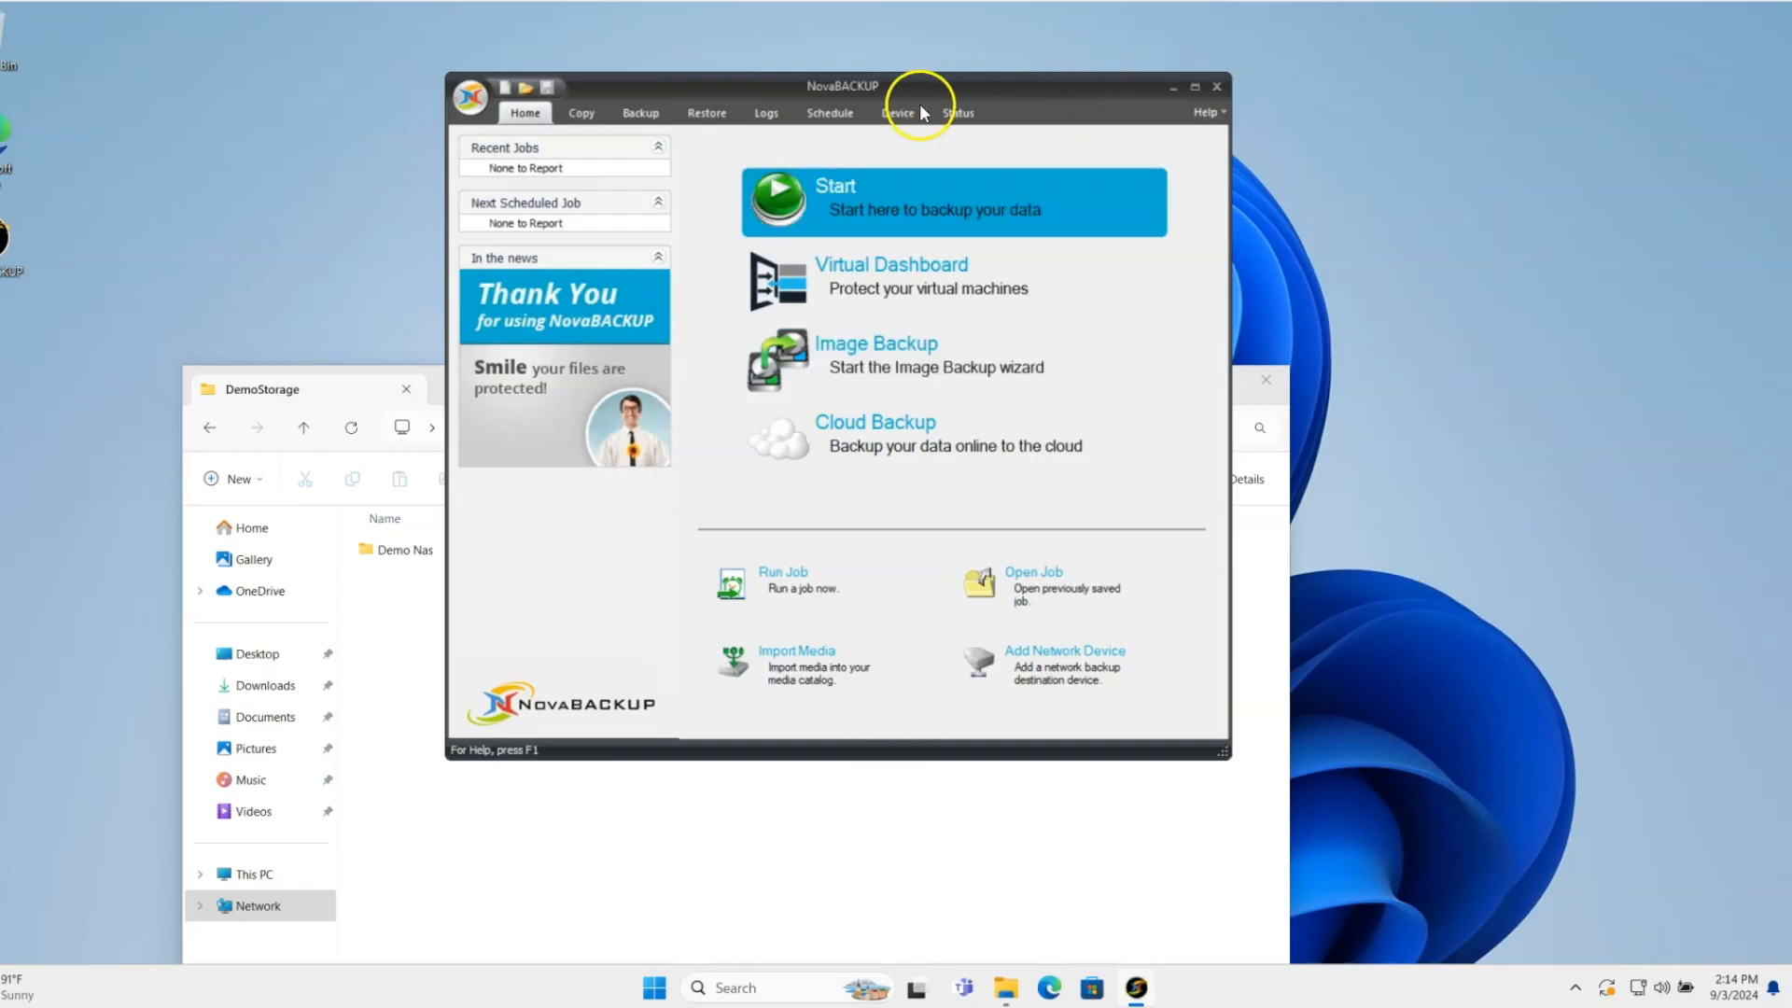
- Select Demo Nas in the device list and begin a new backup job named NAS Backup
click(898, 112)
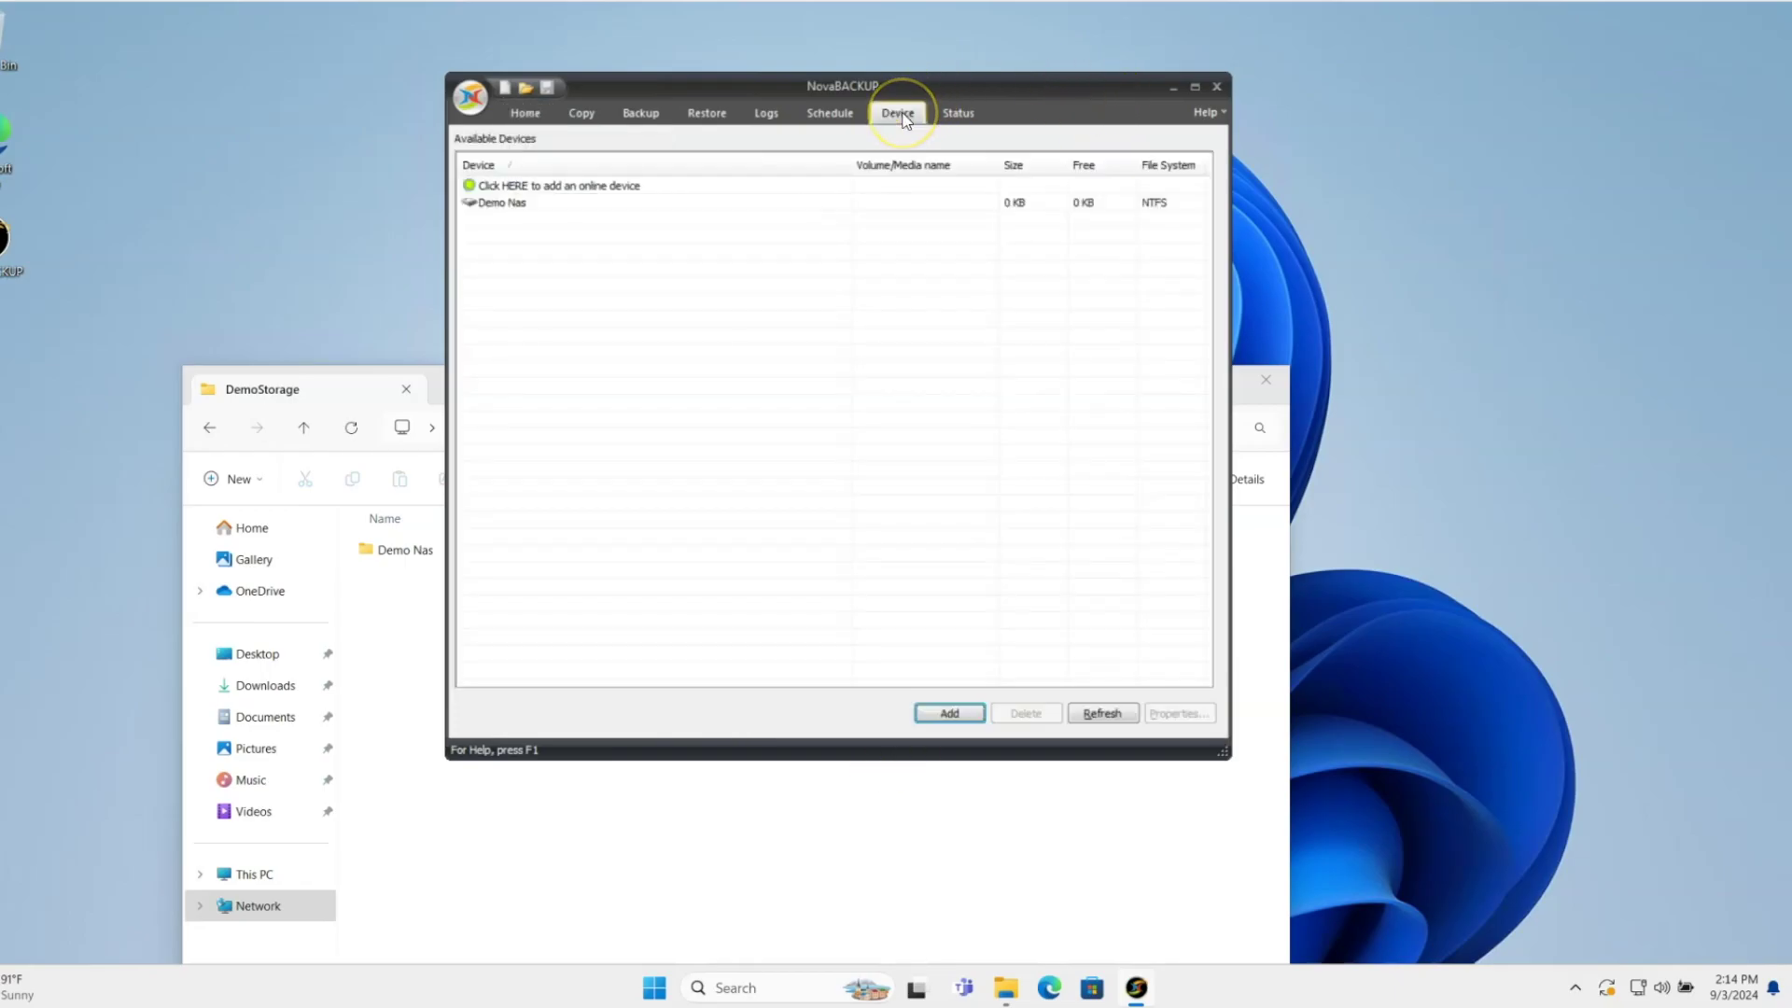
click(517, 205)
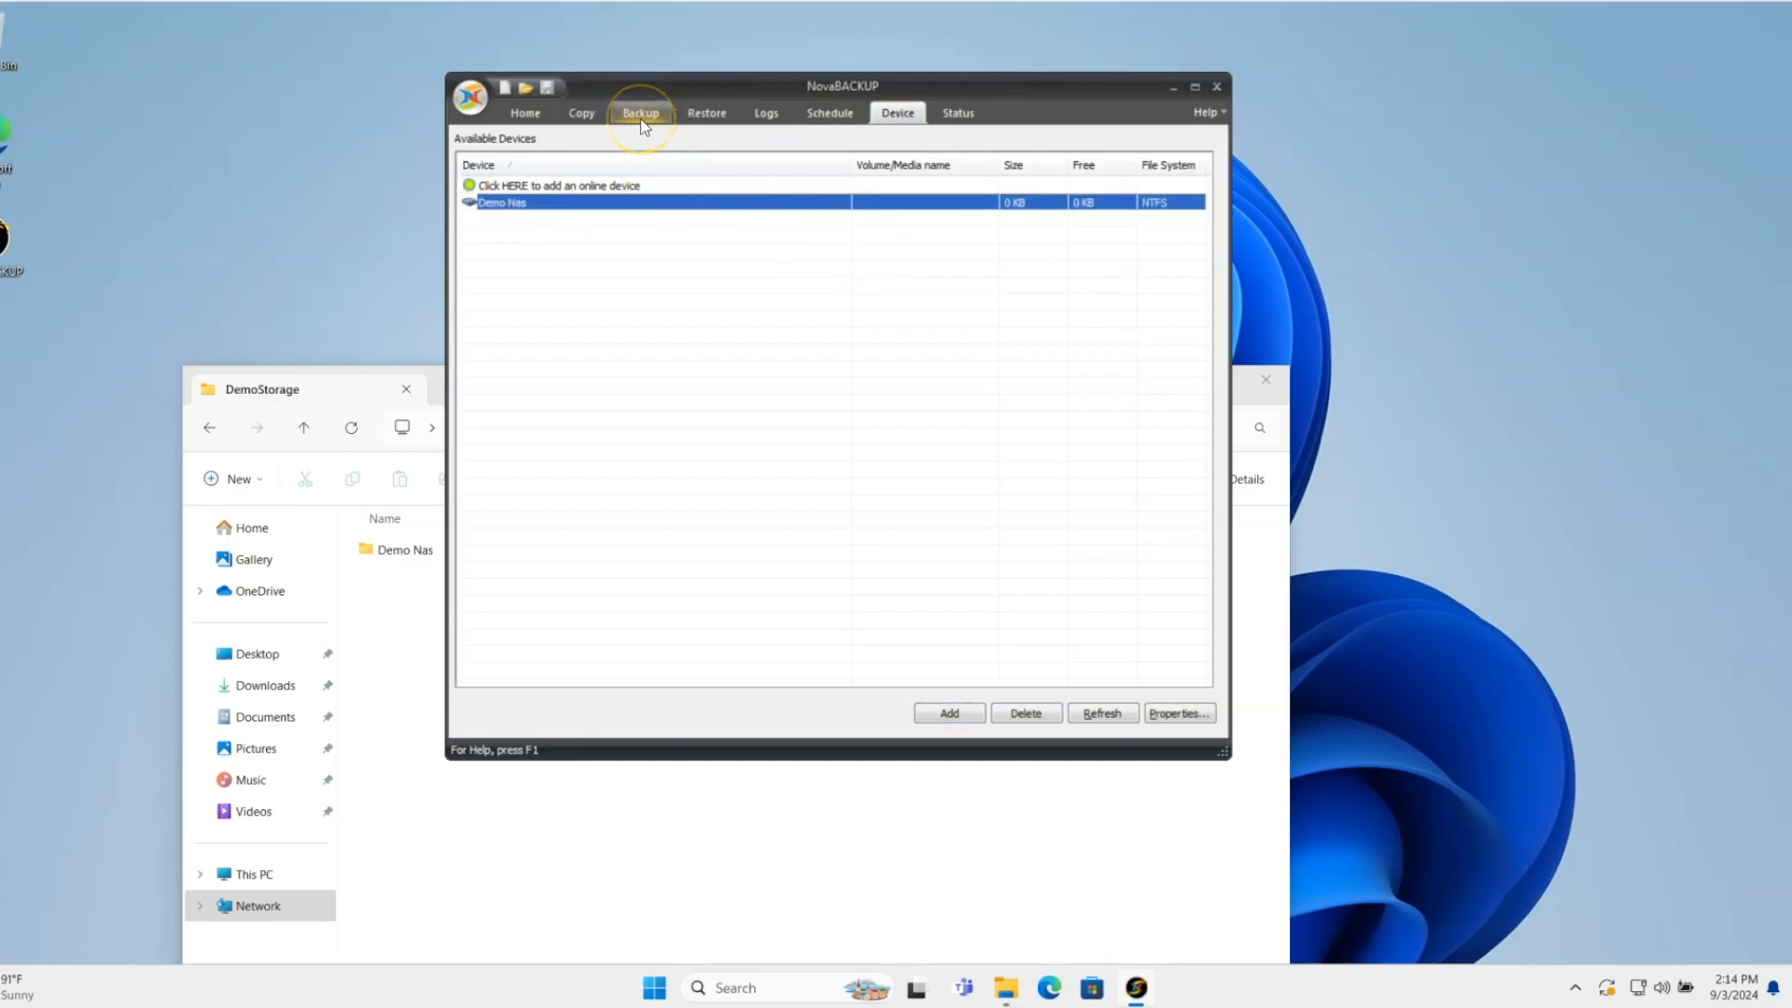
click(641, 118)
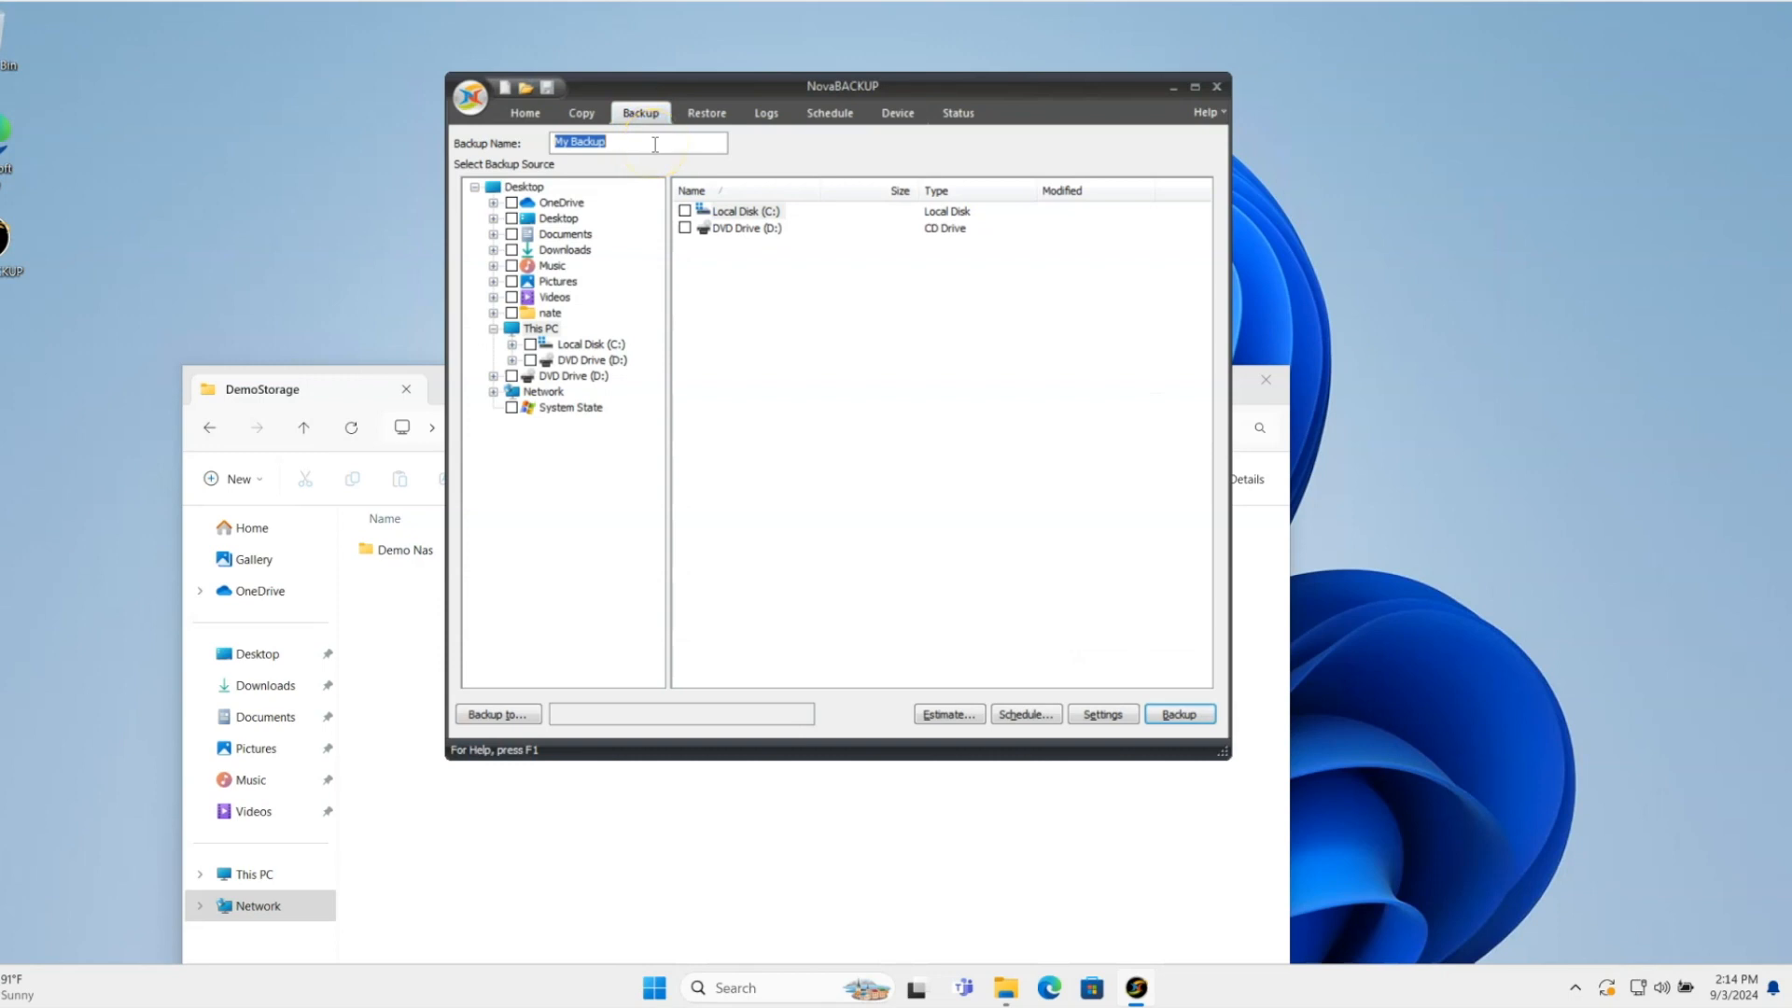
text(N)
text(AS Backup)
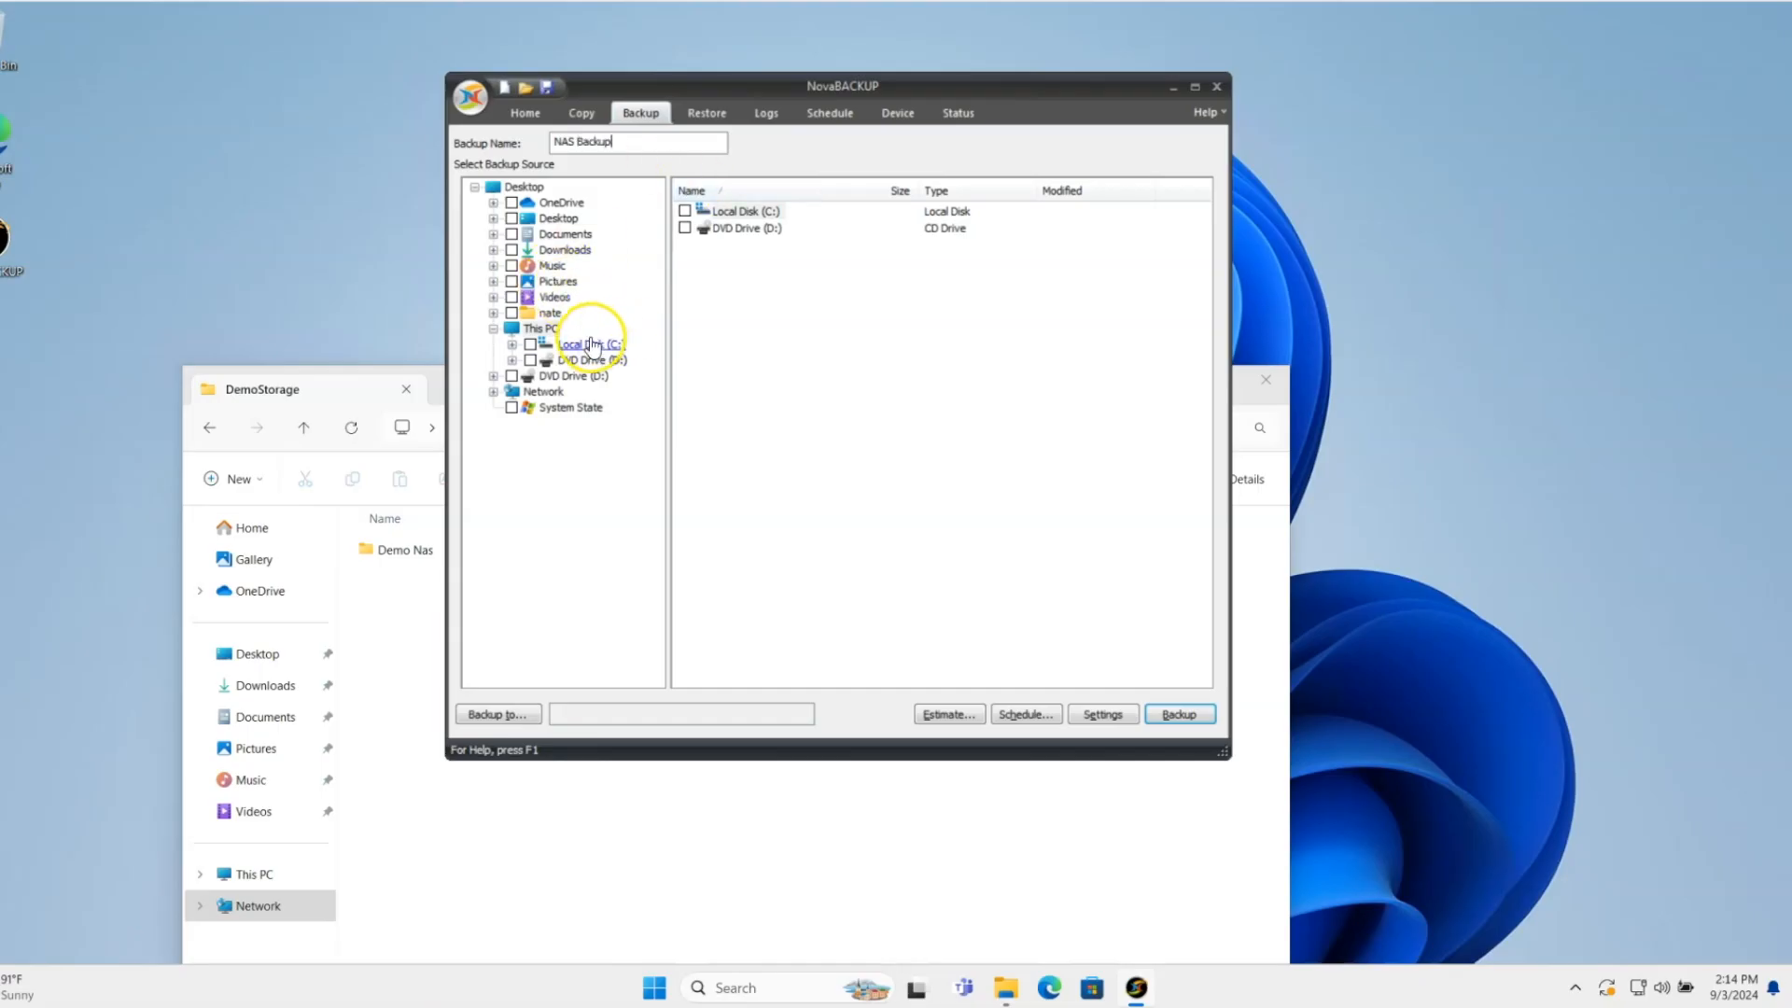
- Include the Users folder from Local Disk (C:) and set Demo Nas as the backup destination
click(585, 345)
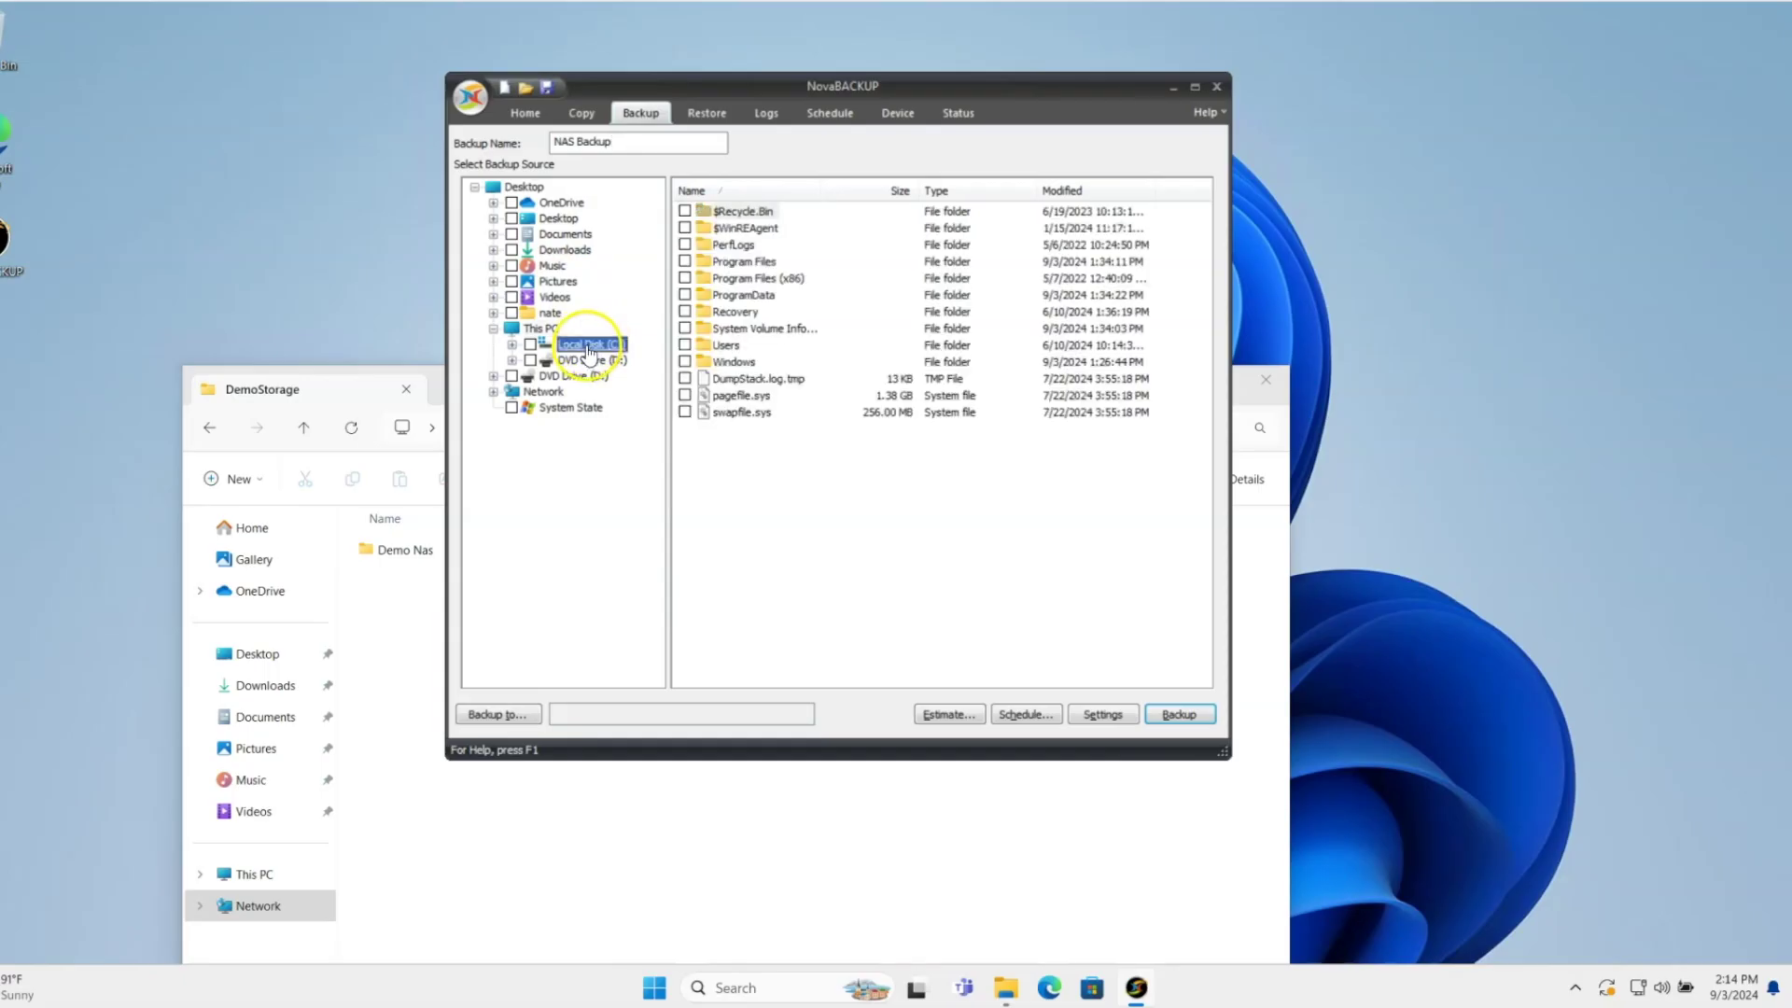
click(684, 344)
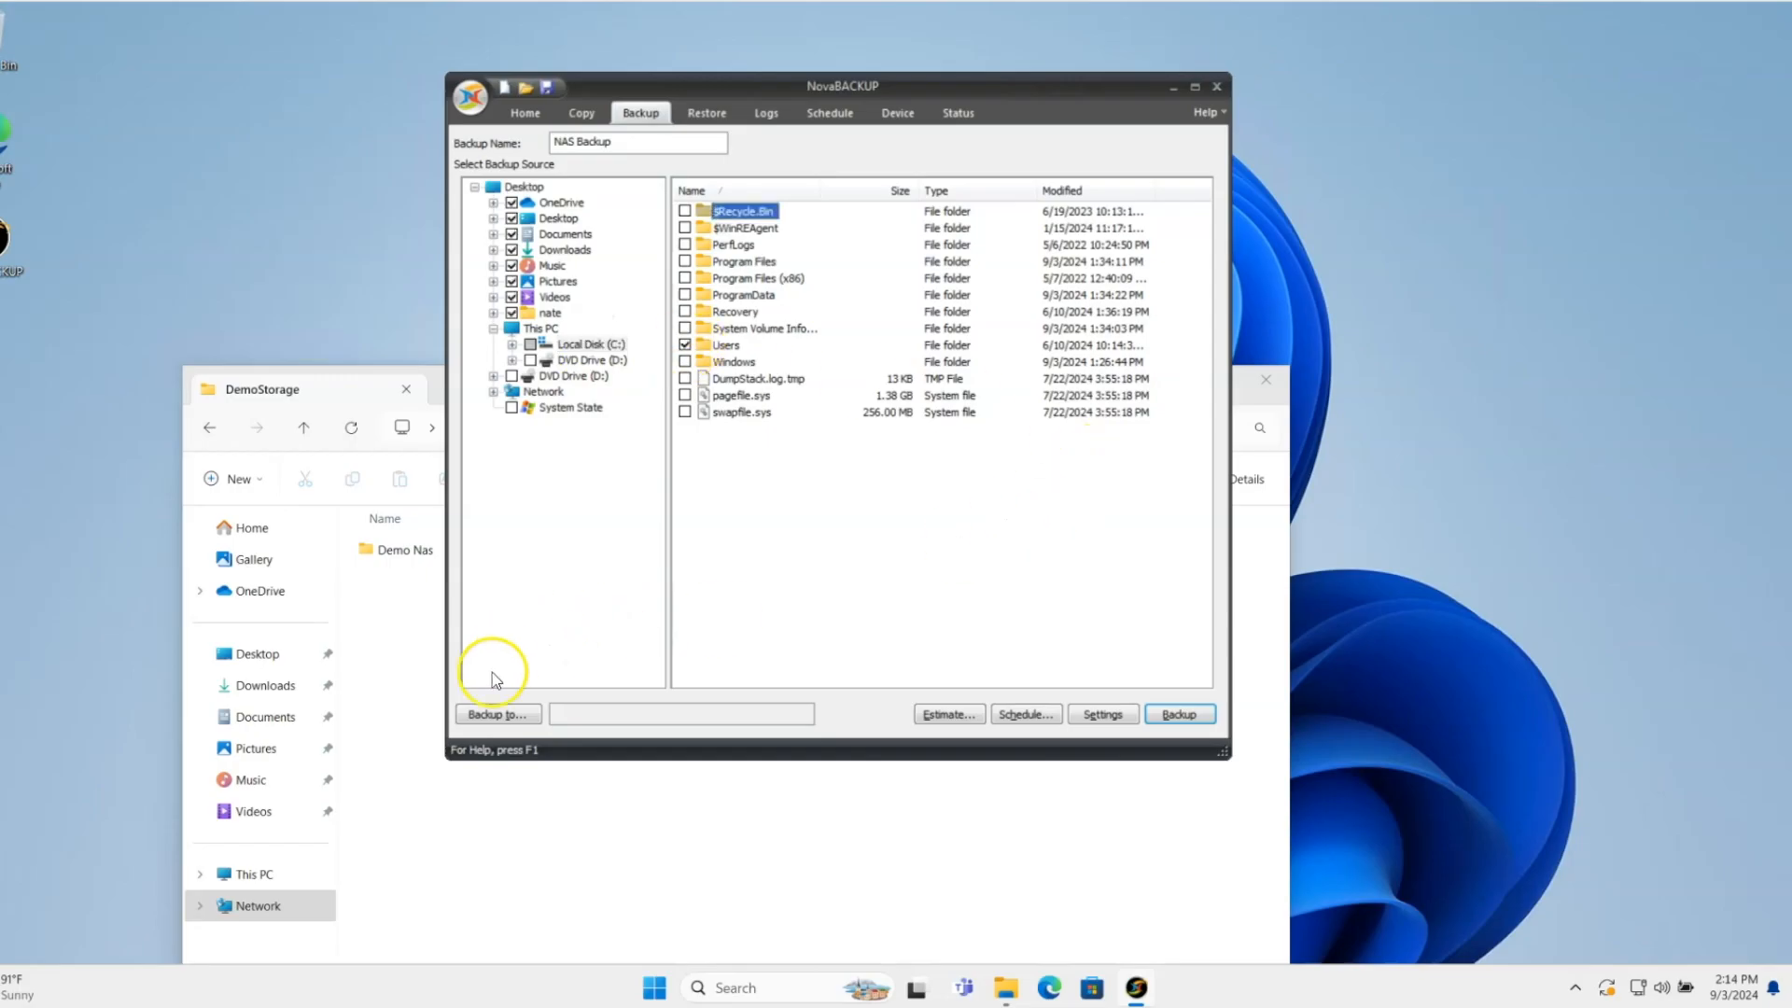
click(516, 716)
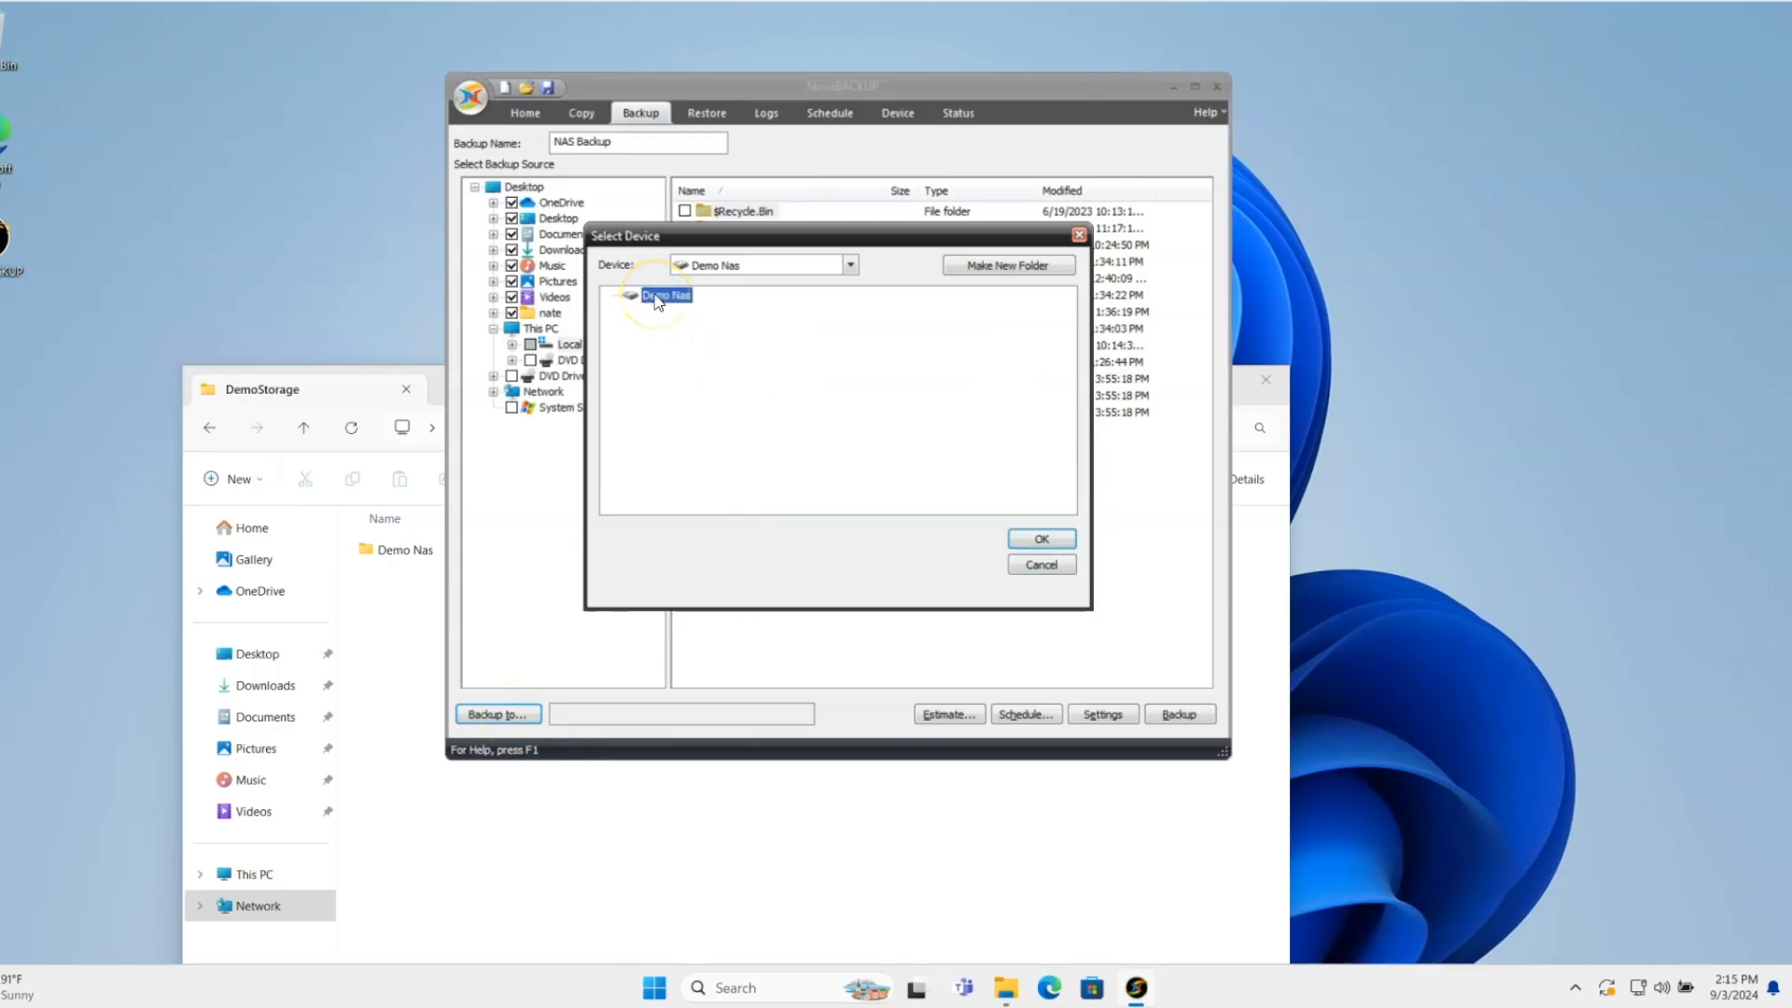
click(1042, 539)
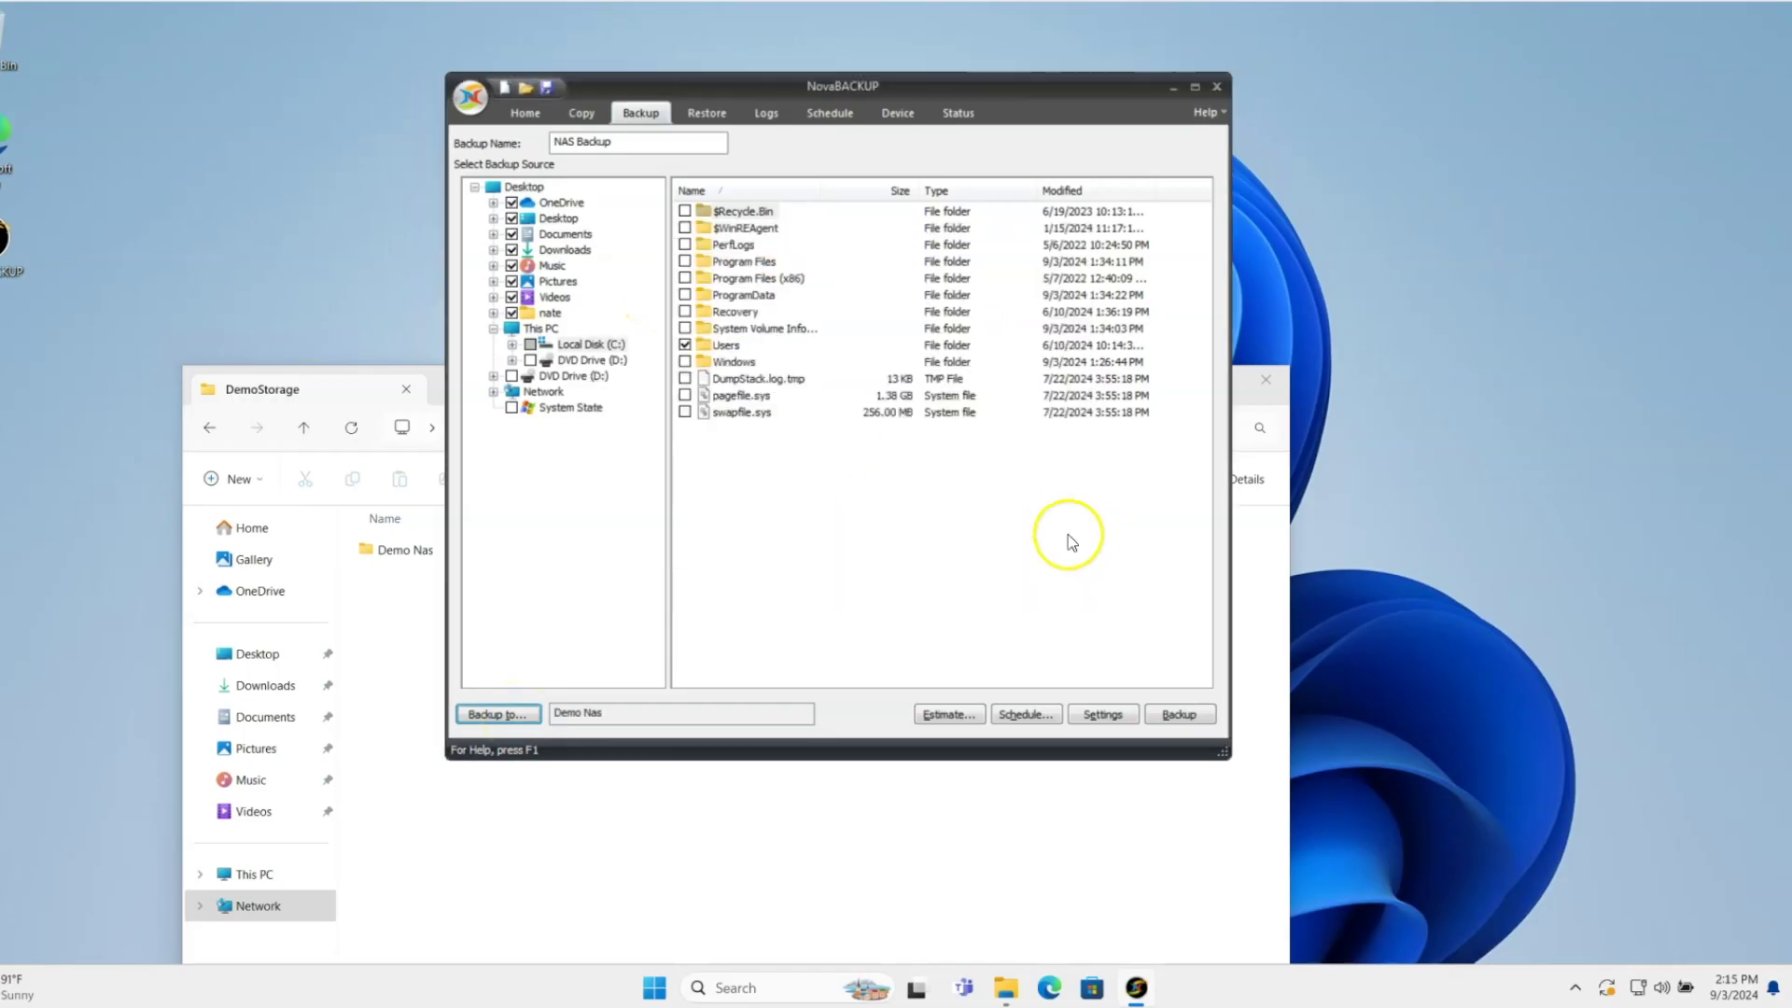
- Keep the default advanced settings (30-day maximum age) and save the job as NAS Backup
click(1101, 716)
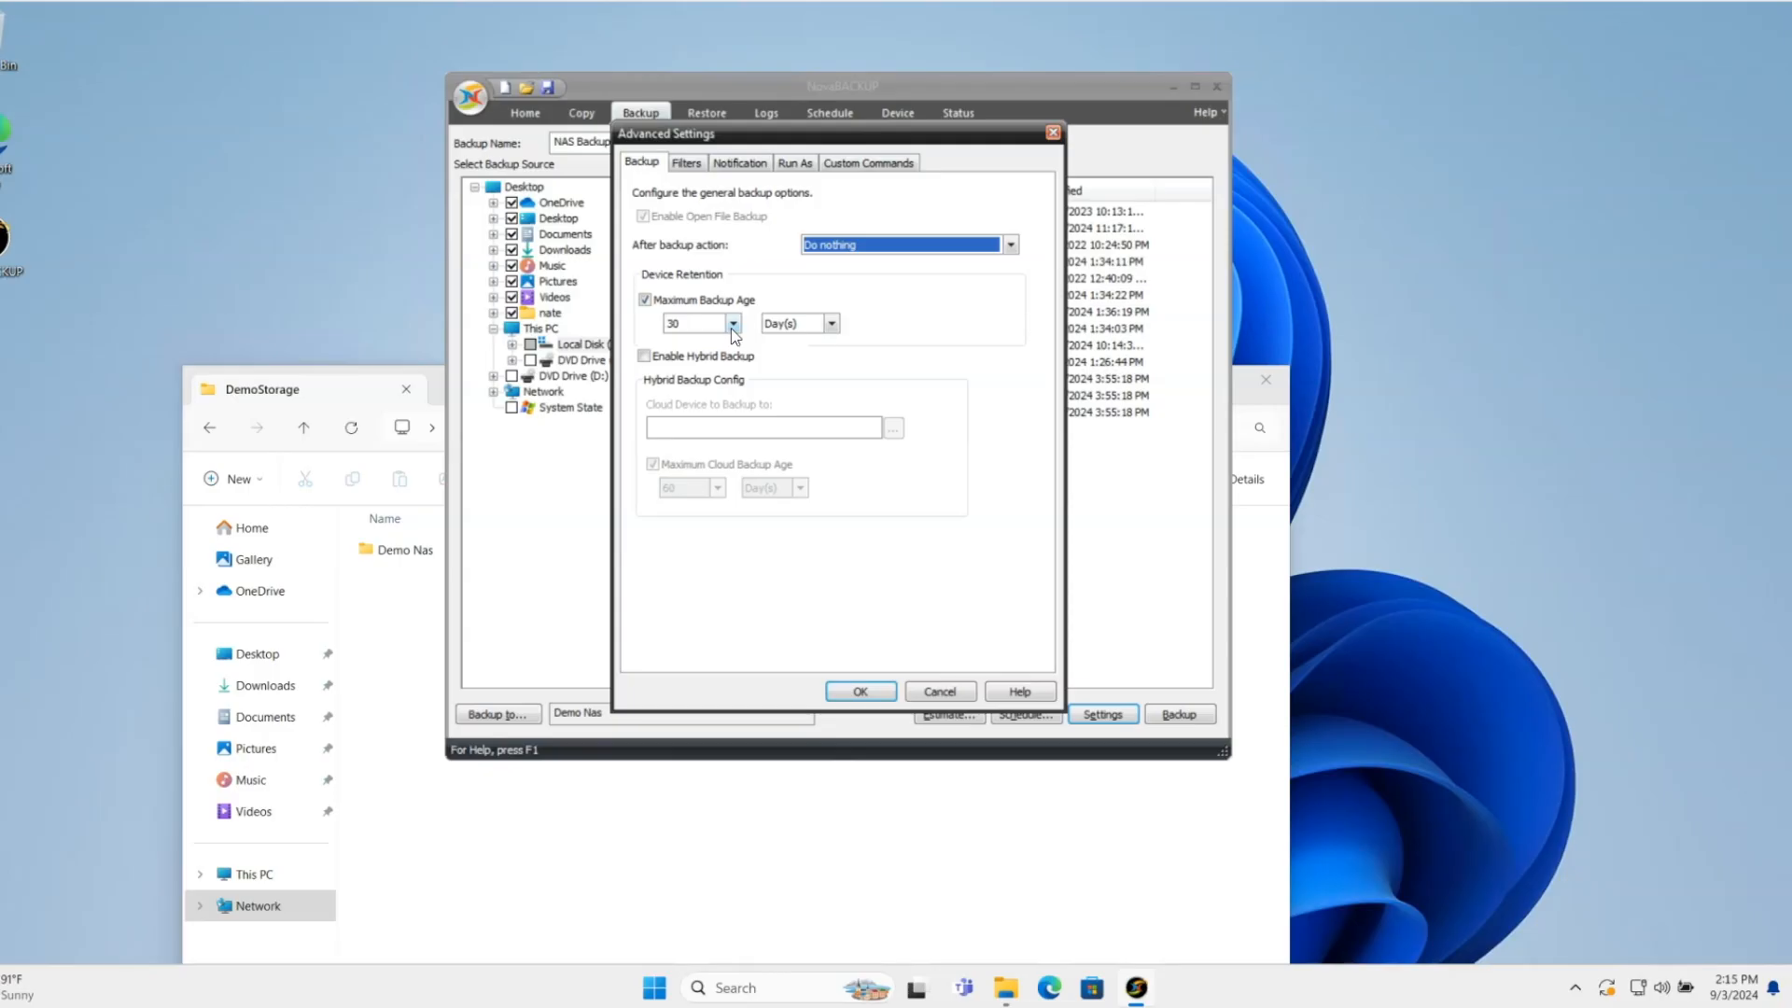
click(860, 691)
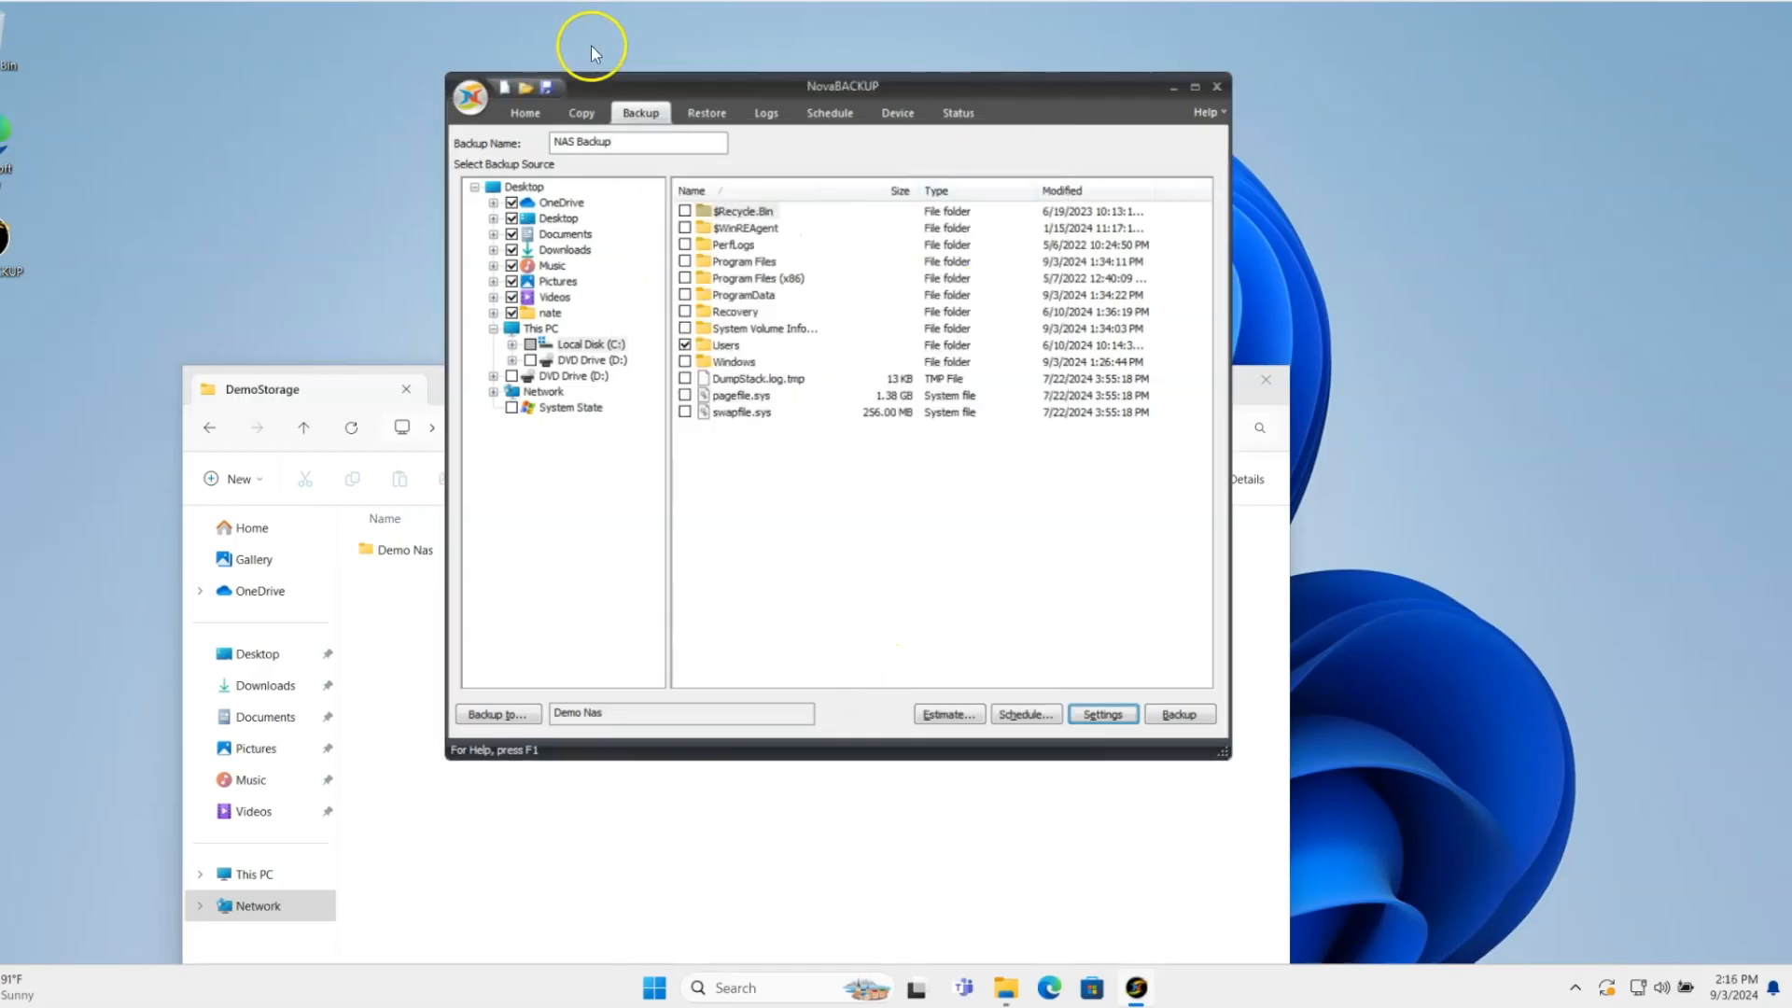
click(550, 88)
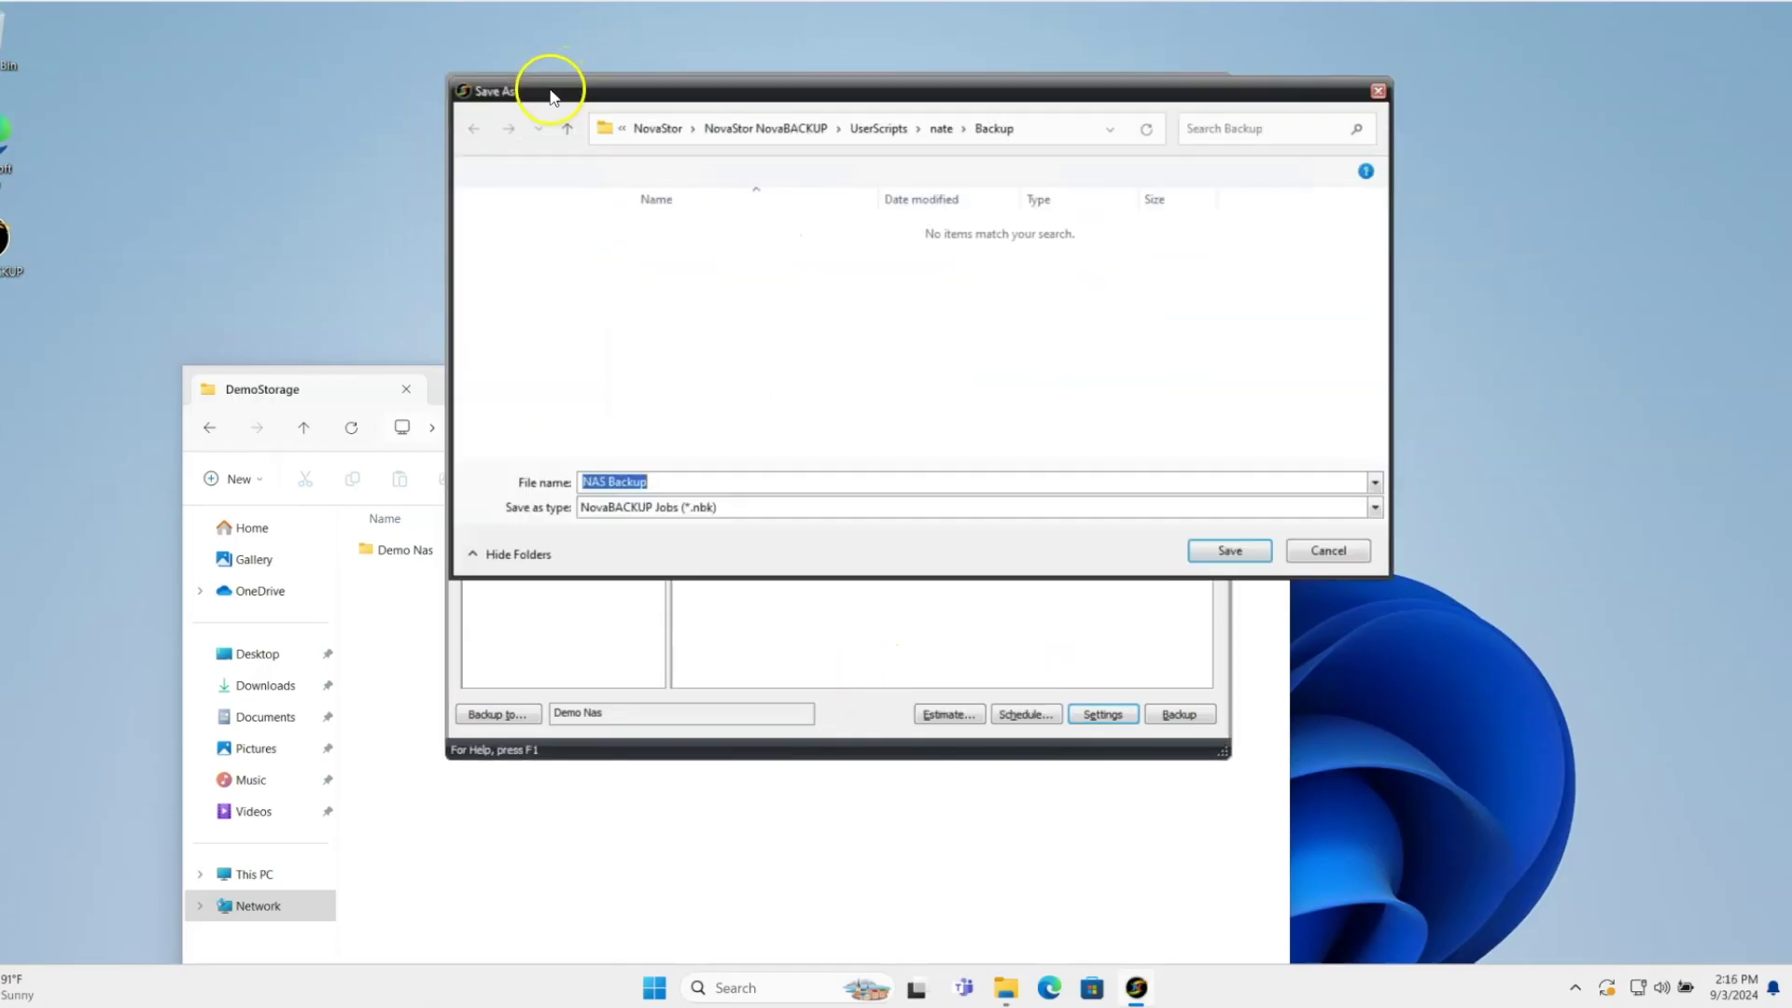
click(1227, 550)
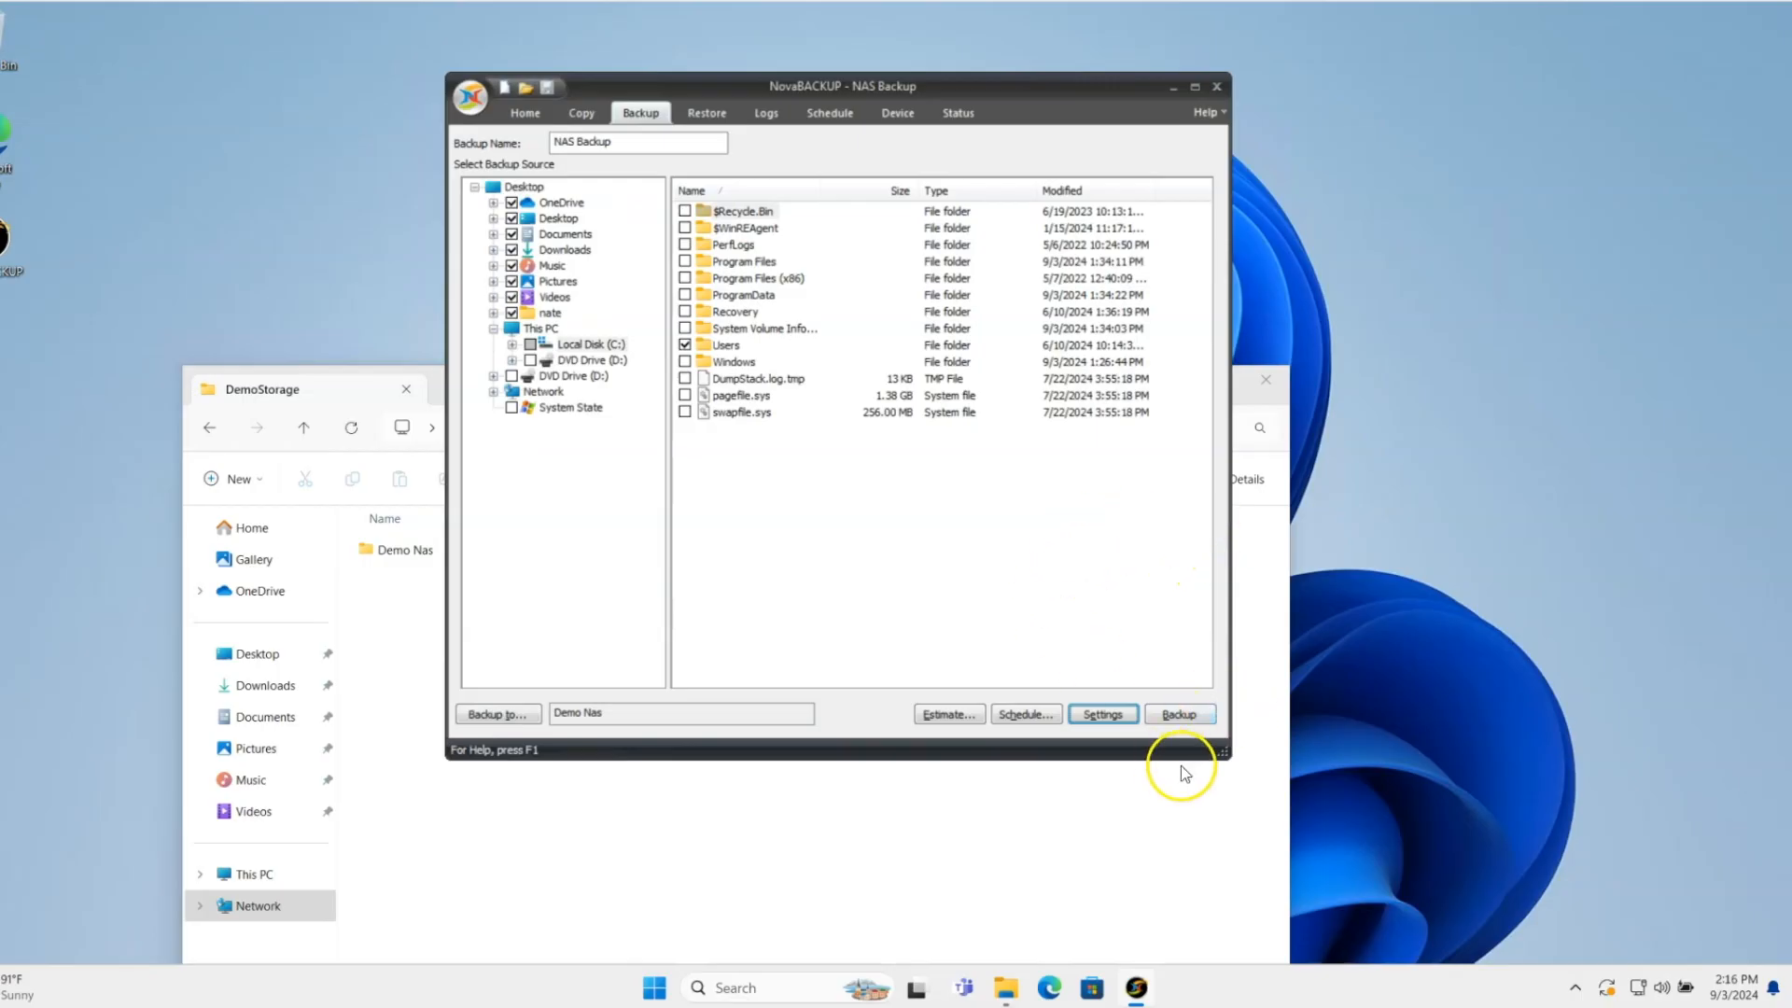
- Run the NAS Backup job to Demo Nas and check its progress on the Status view
click(1184, 715)
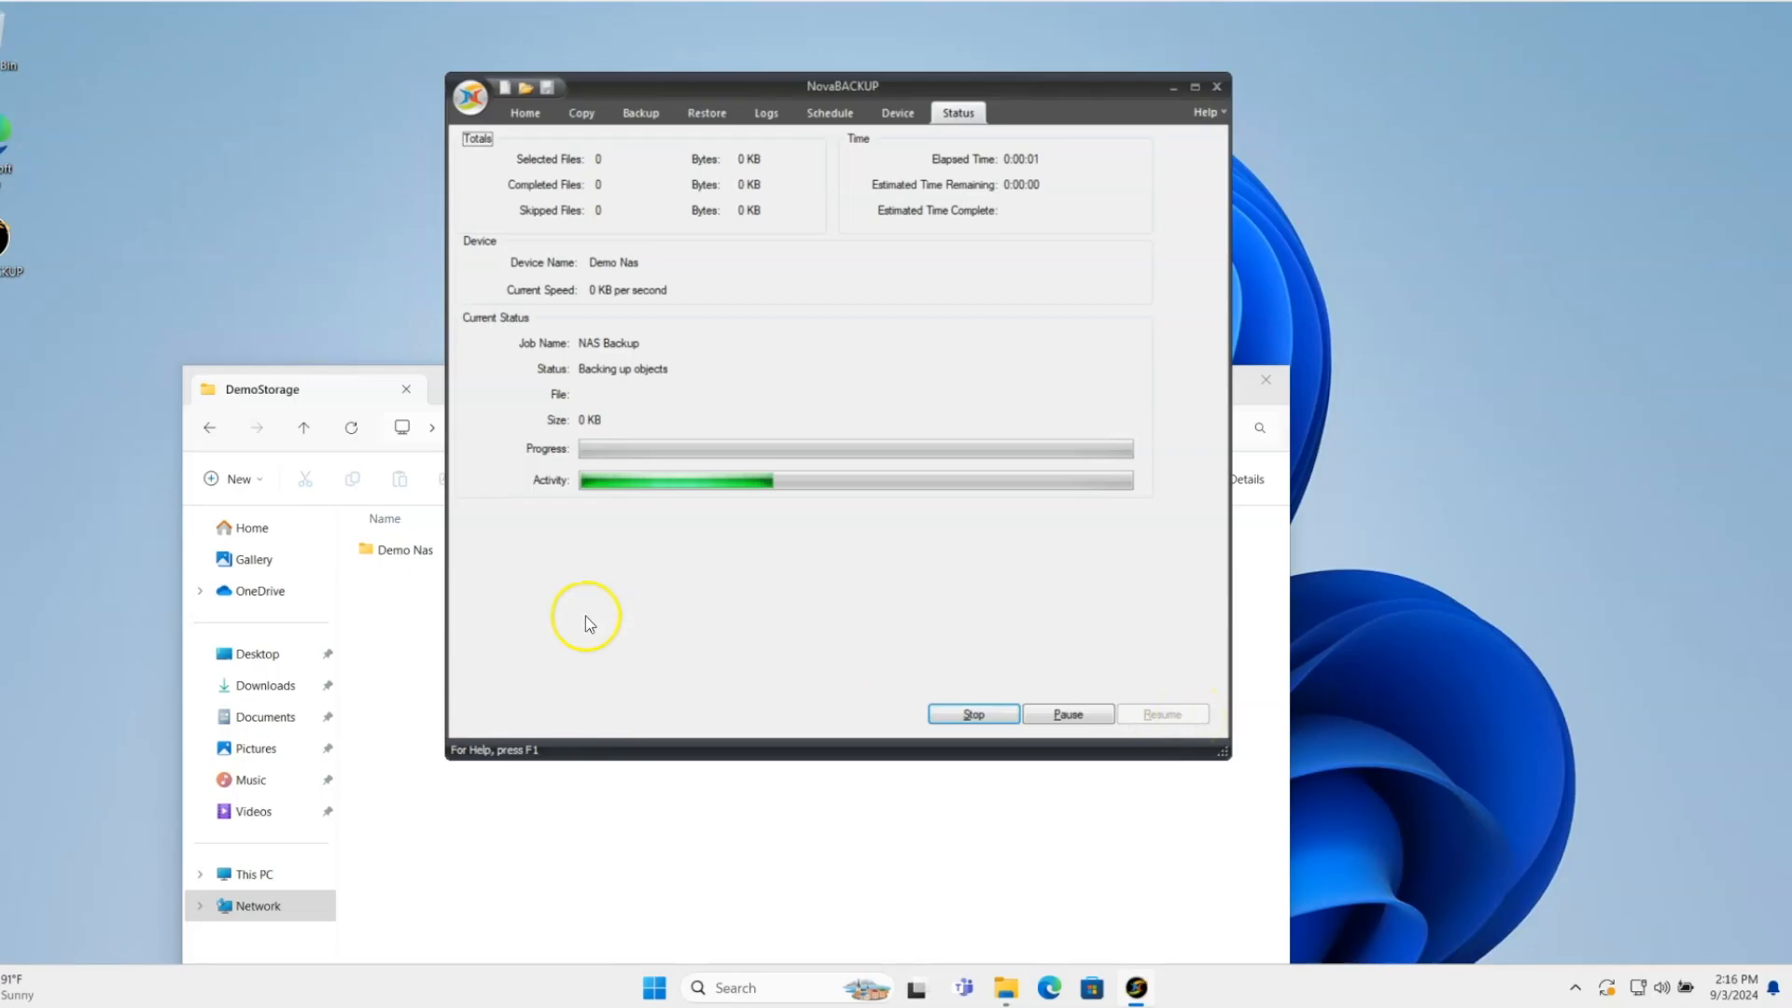
click(405, 572)
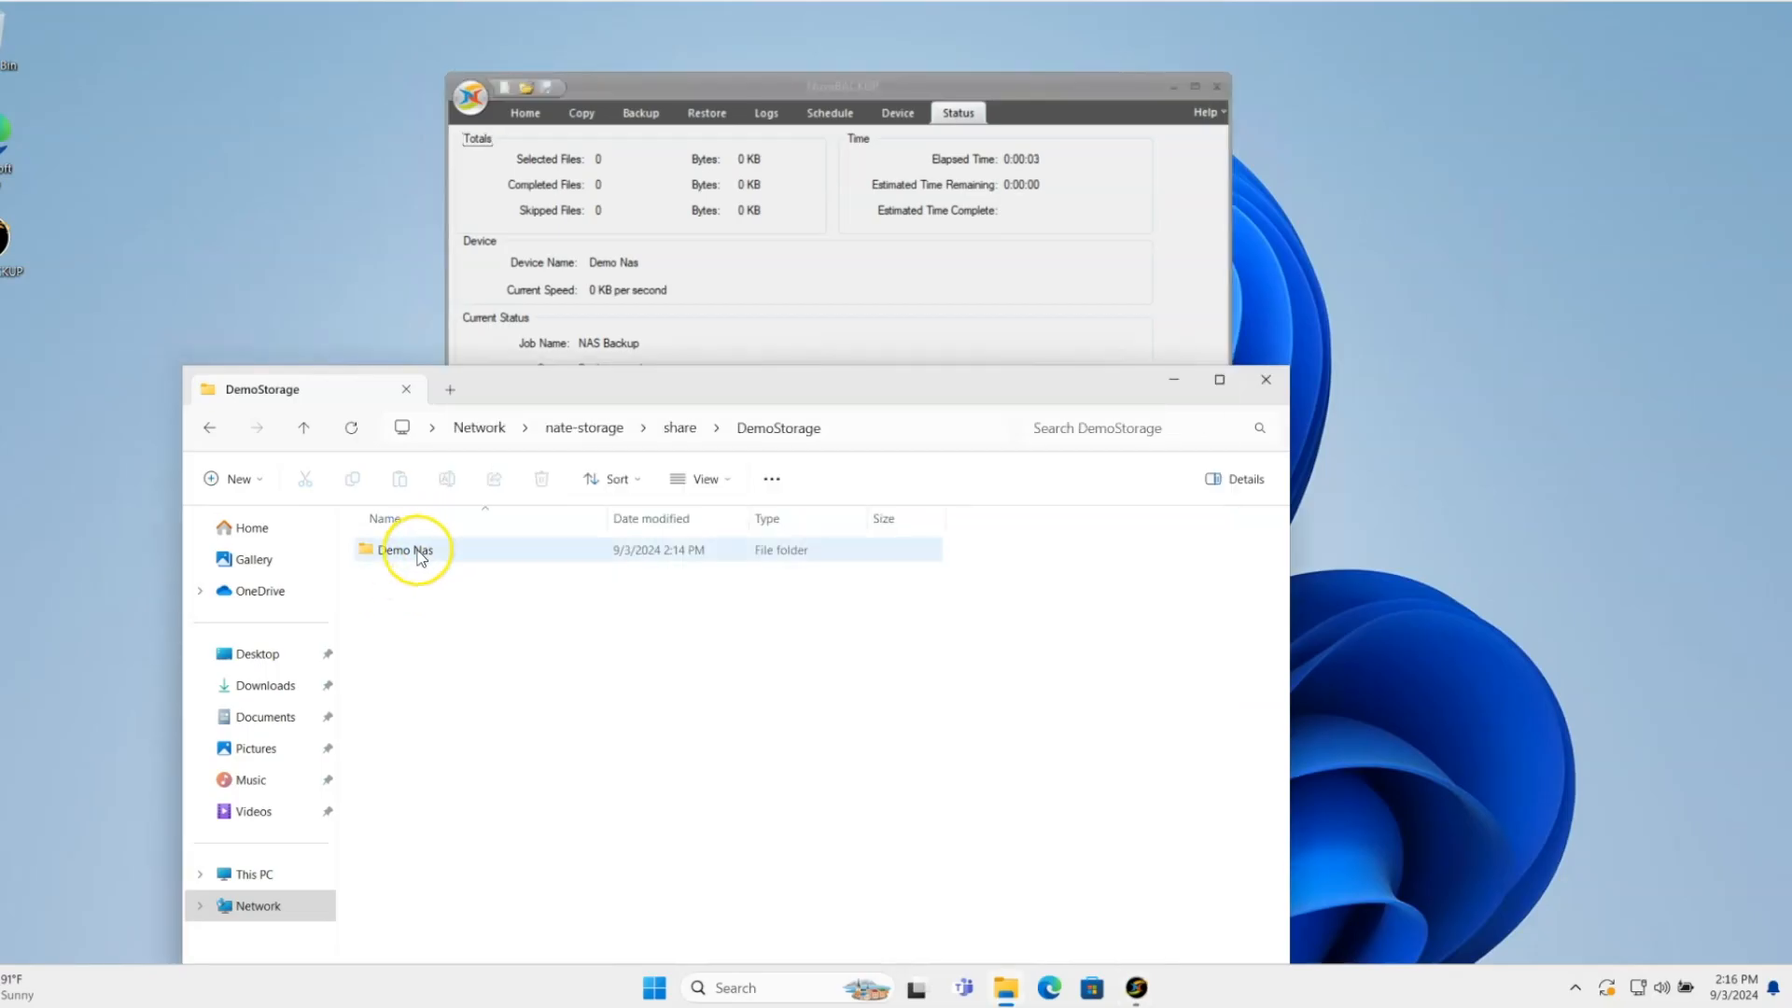
click(771, 80)
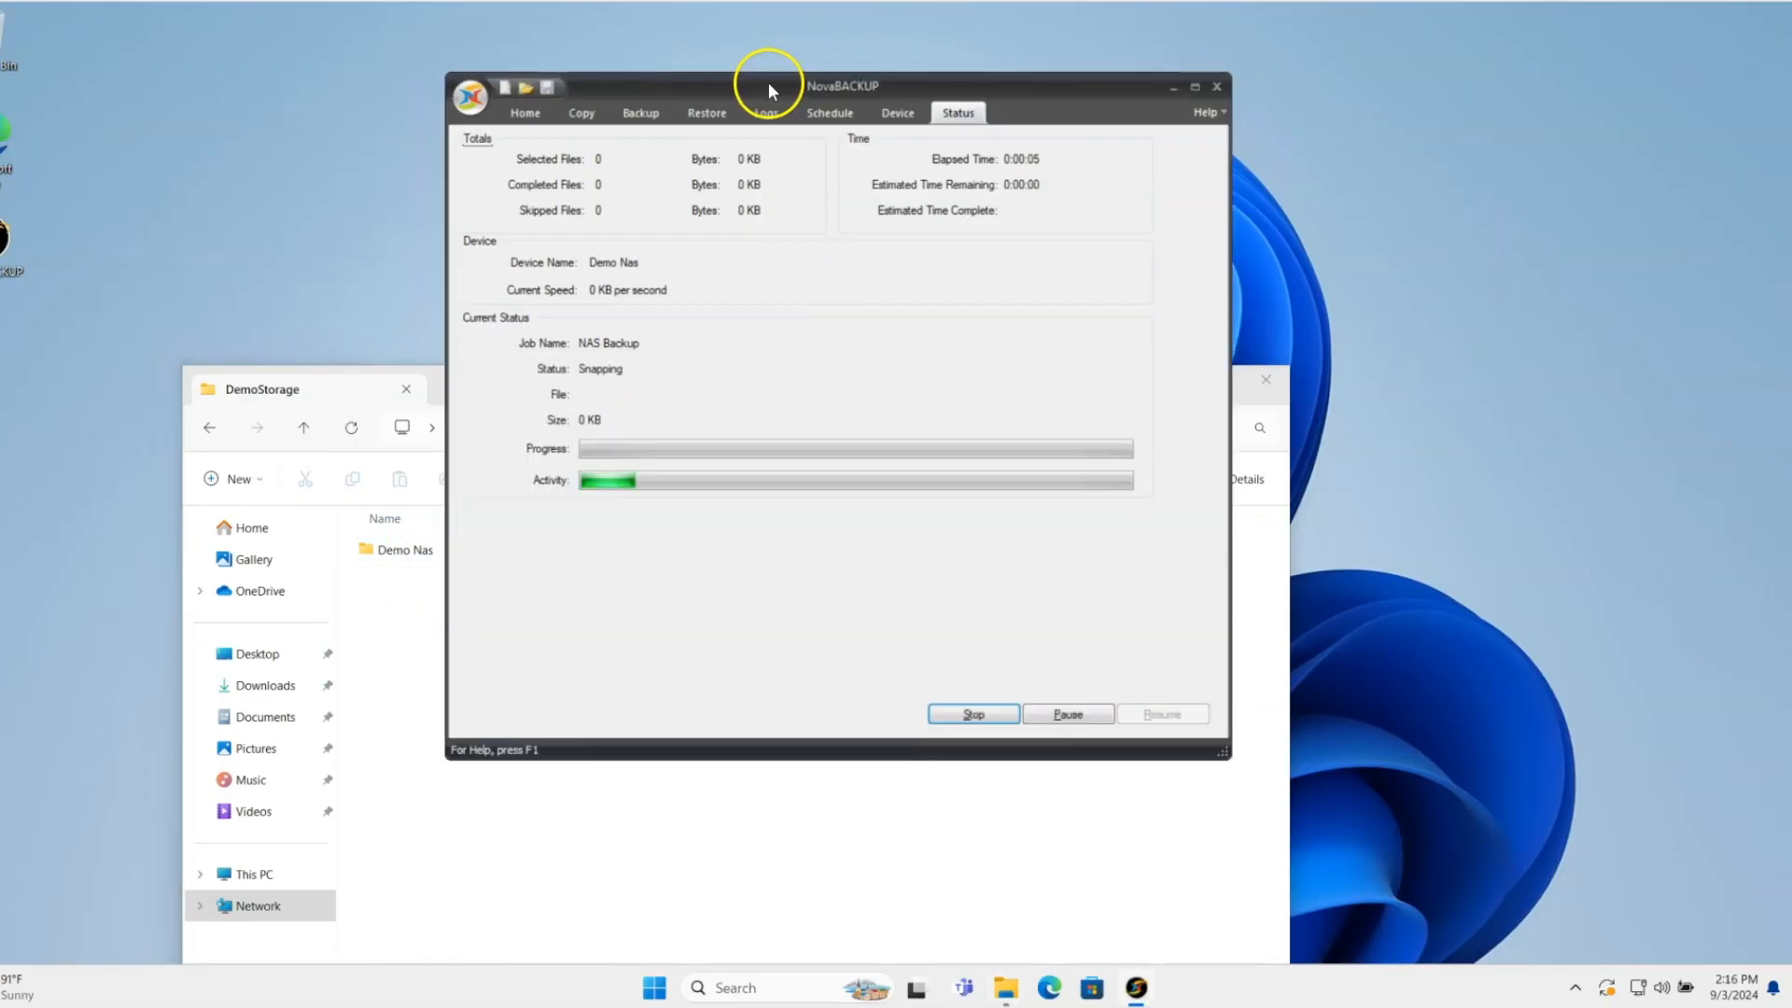